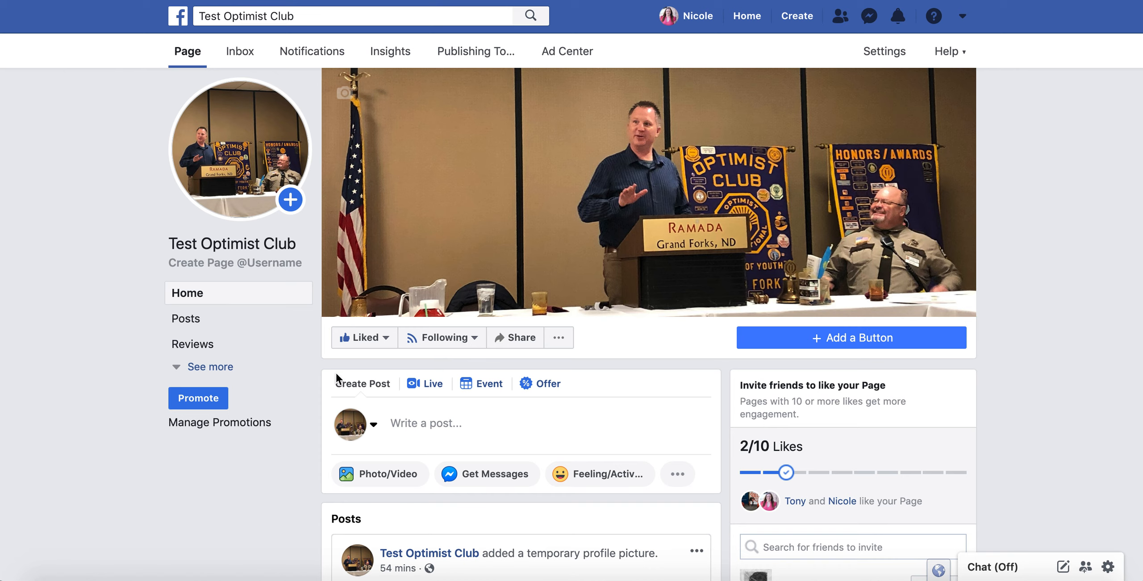
Start a new Test Optimist Club event from the page composer and choose to replace its photo.
left_click(427, 430)
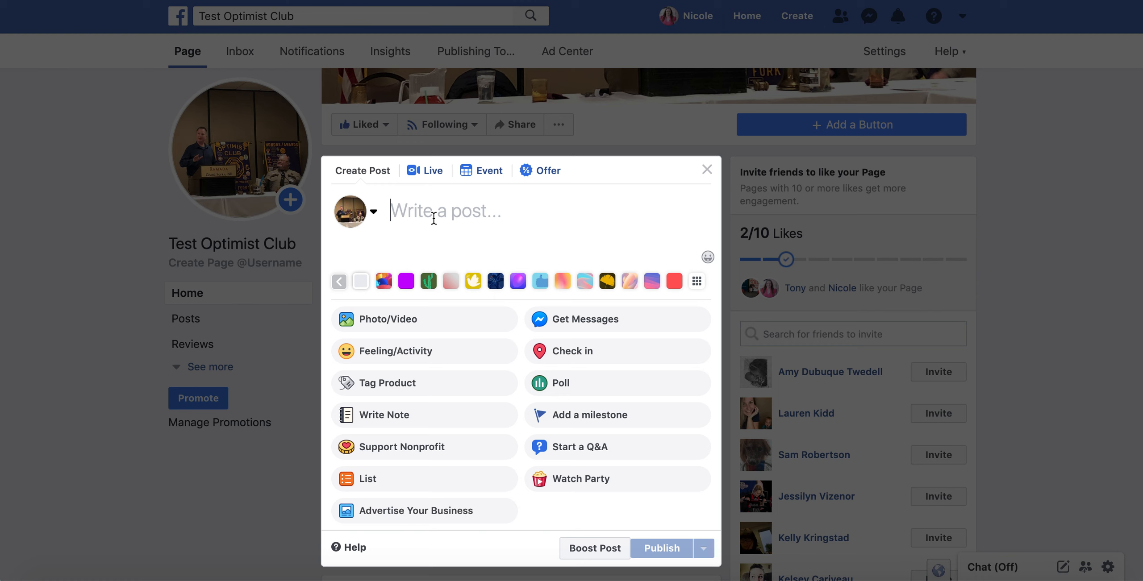
left_click(474, 172)
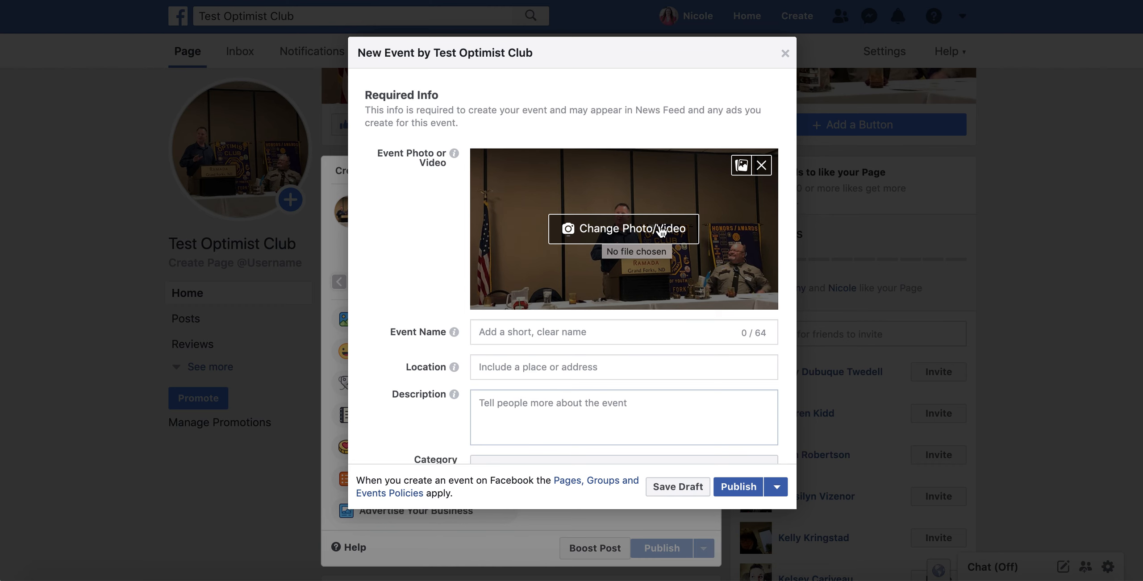
left_click(647, 241)
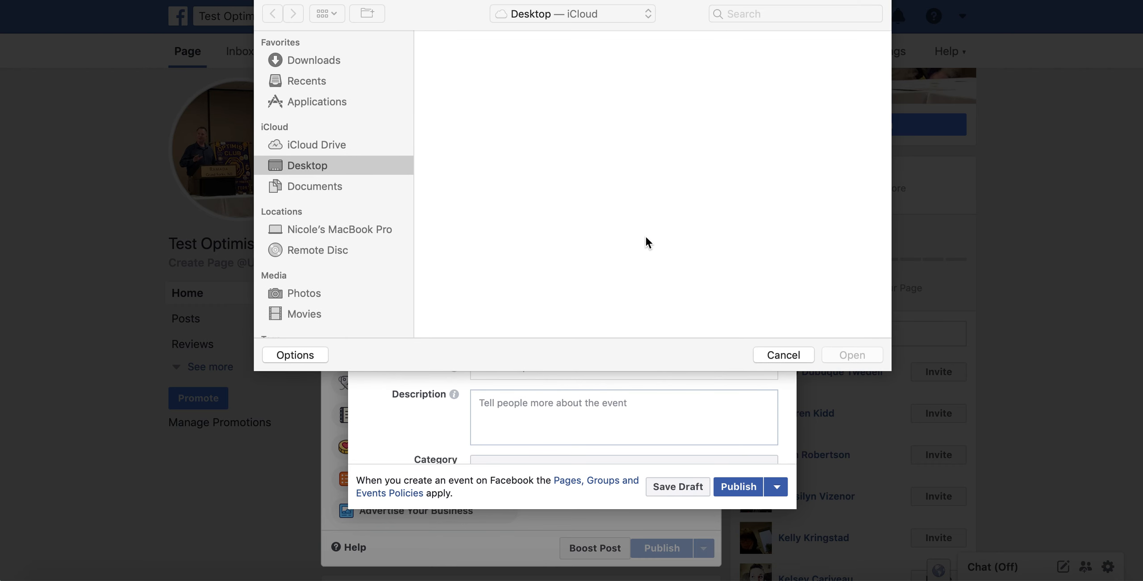
Use IMG_3938.jpeg as the event cover photo and nudge it into position.
scroll(671, 209, "down", 5)
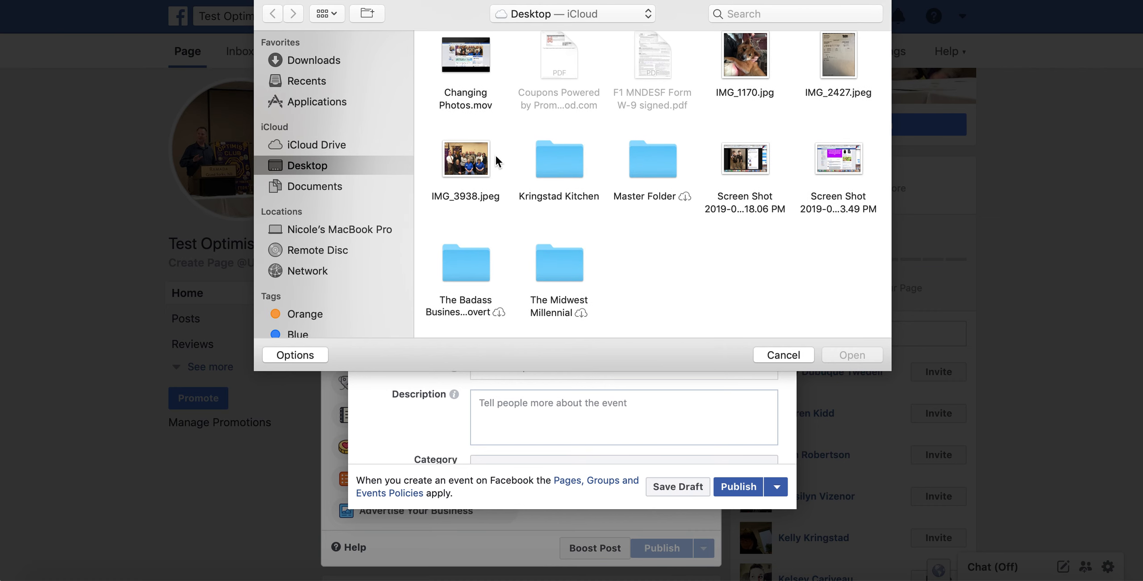
double_click(462, 158)
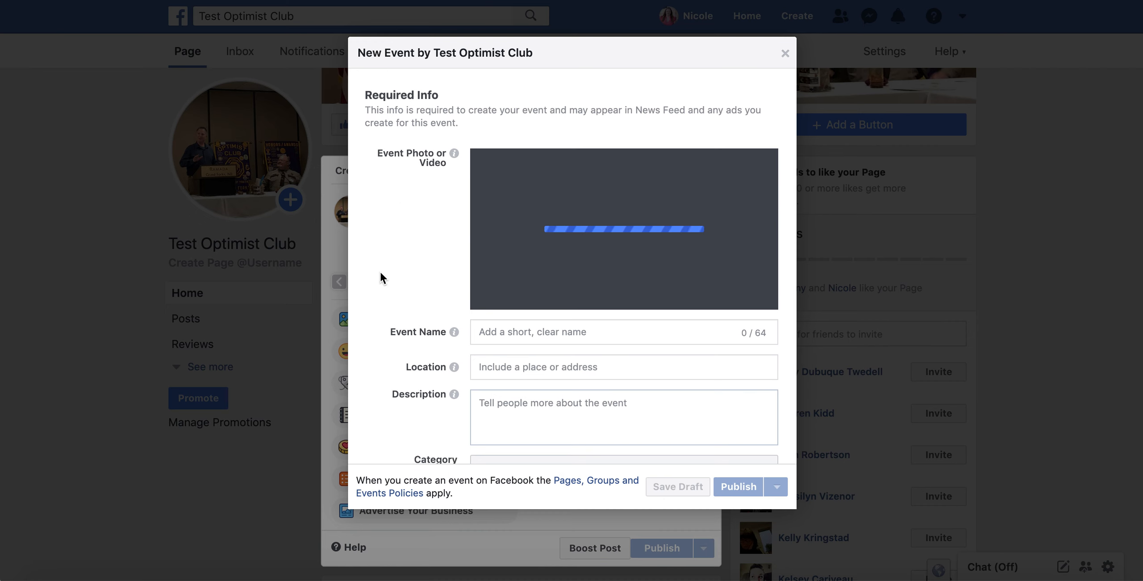
scroll(379, 270, "down", 3)
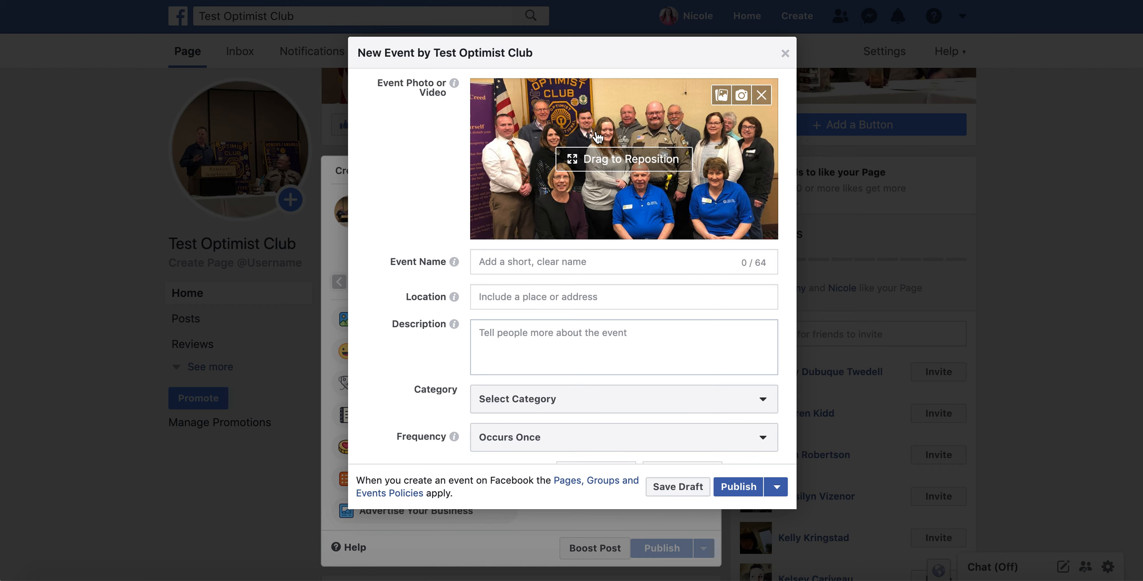
left_click_drag(597, 137, 594, 136)
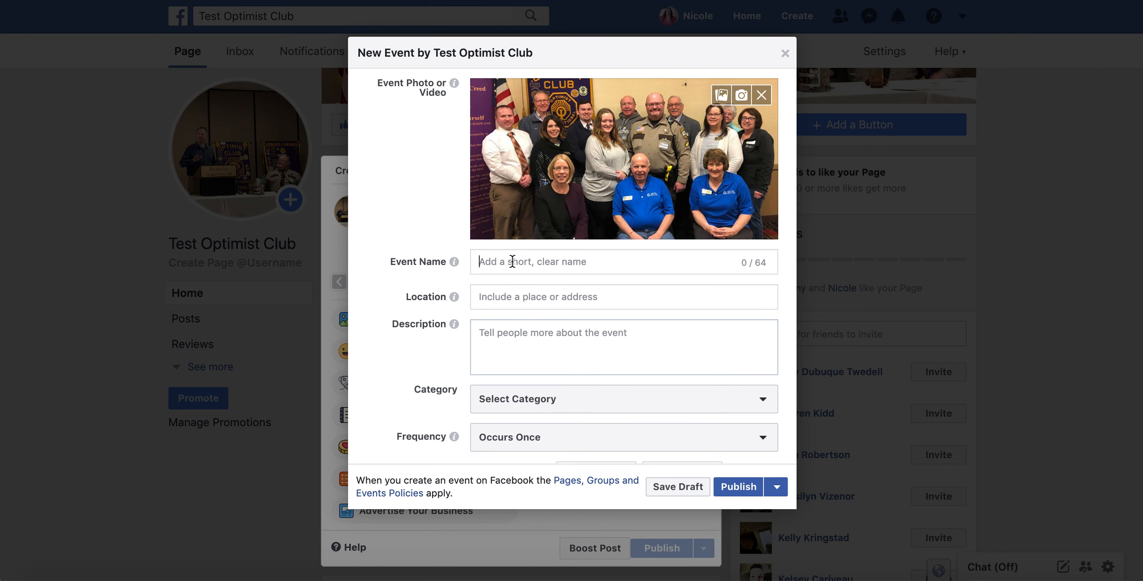
Name the event Weekly Meeting and set its location to Ramada Grand Forks.
type("Weekly Meeting")
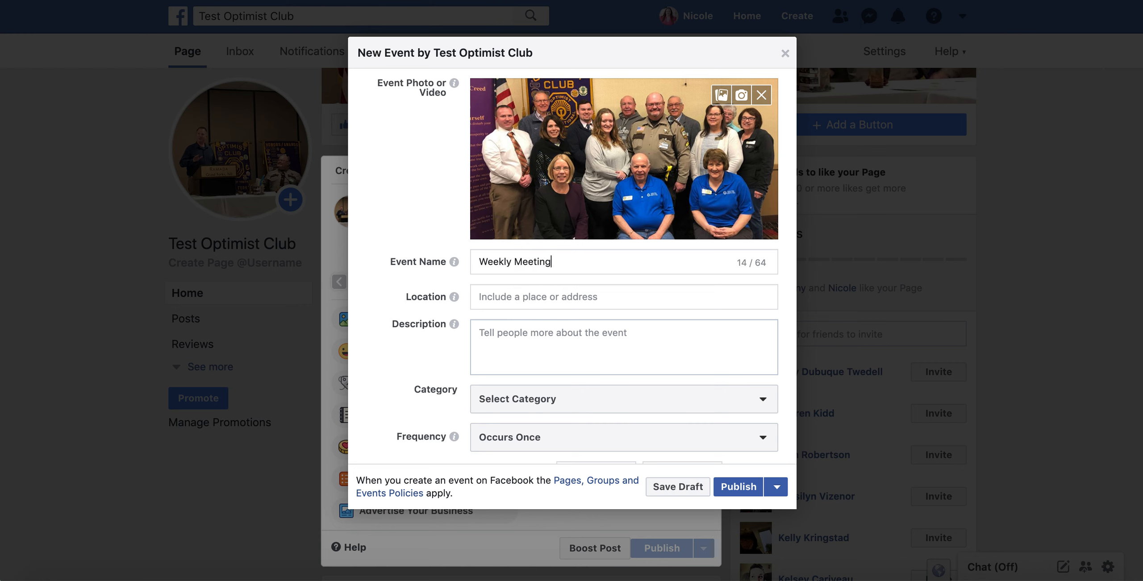
left_click(565, 284)
type("ramada ")
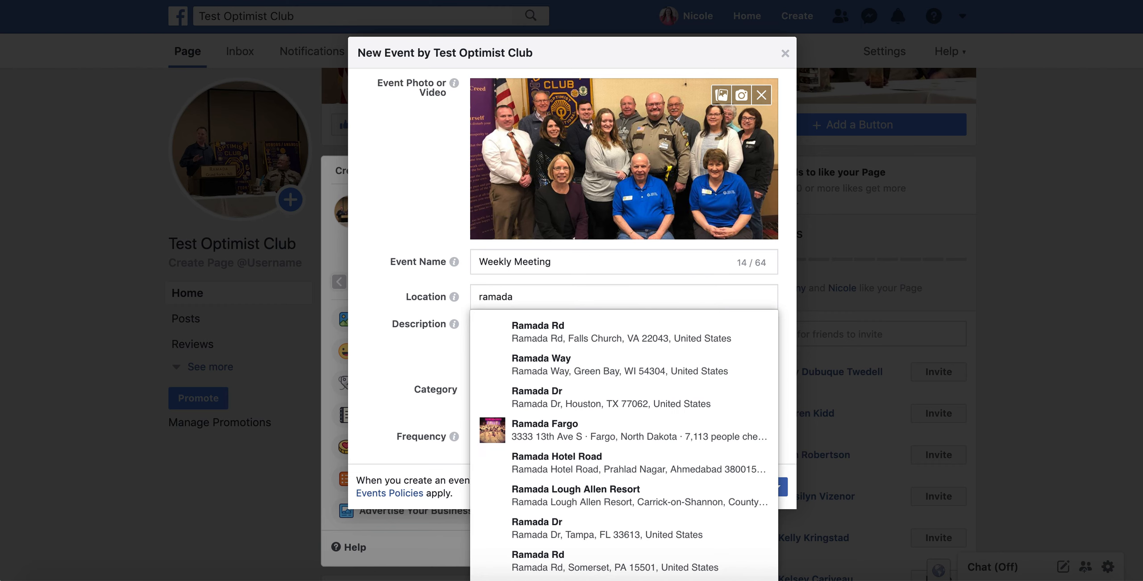
type("inn grand forks")
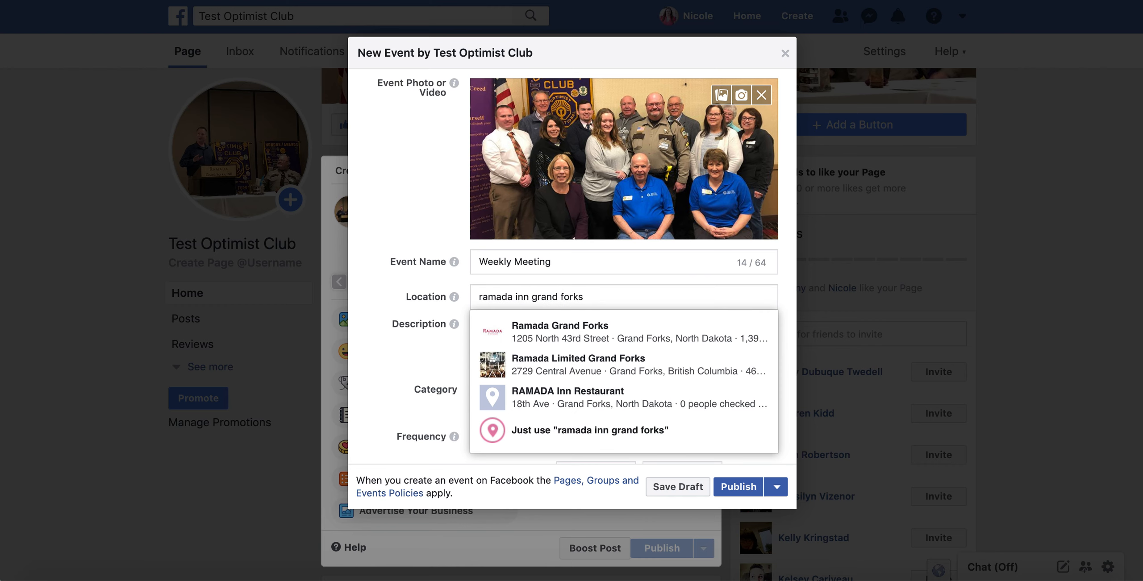
left_click(553, 333)
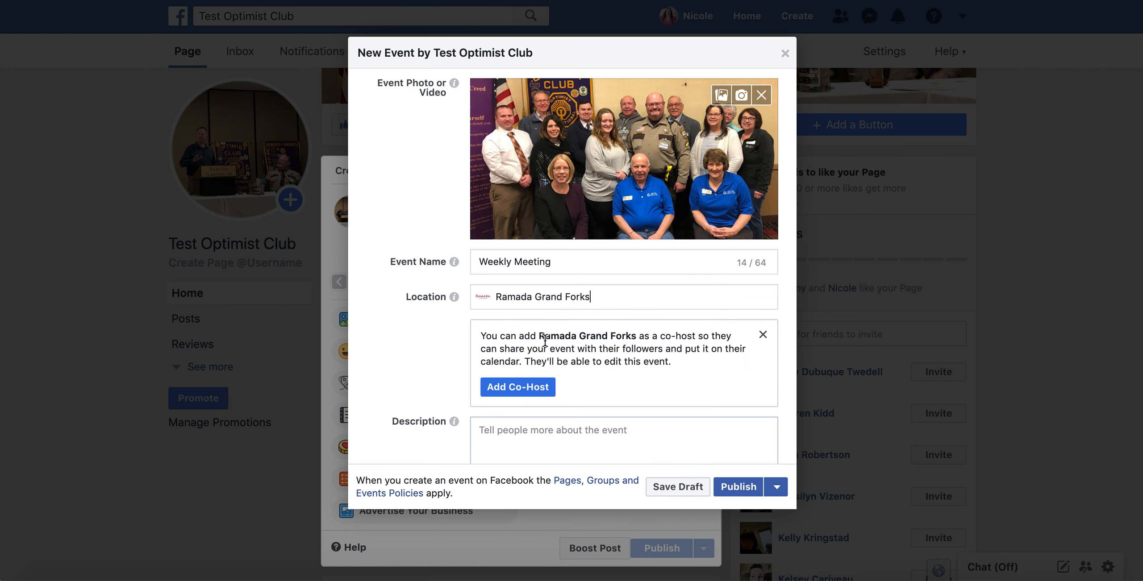
left_click(763, 334)
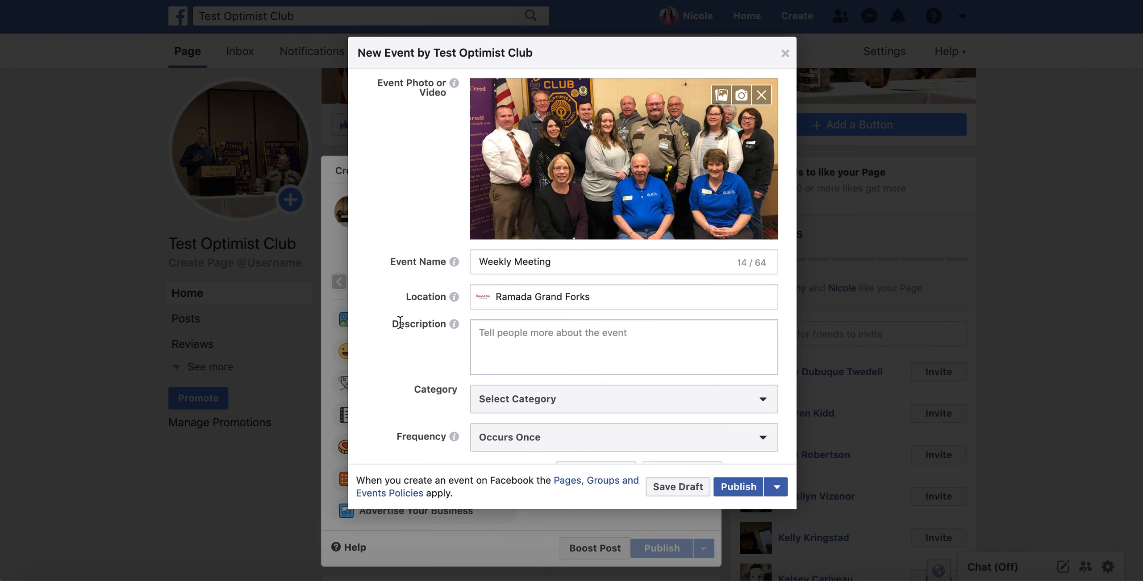
Add the description 'Come get free lunch!' to the event.
scroll(400, 322, "down", 1)
left_click(562, 306)
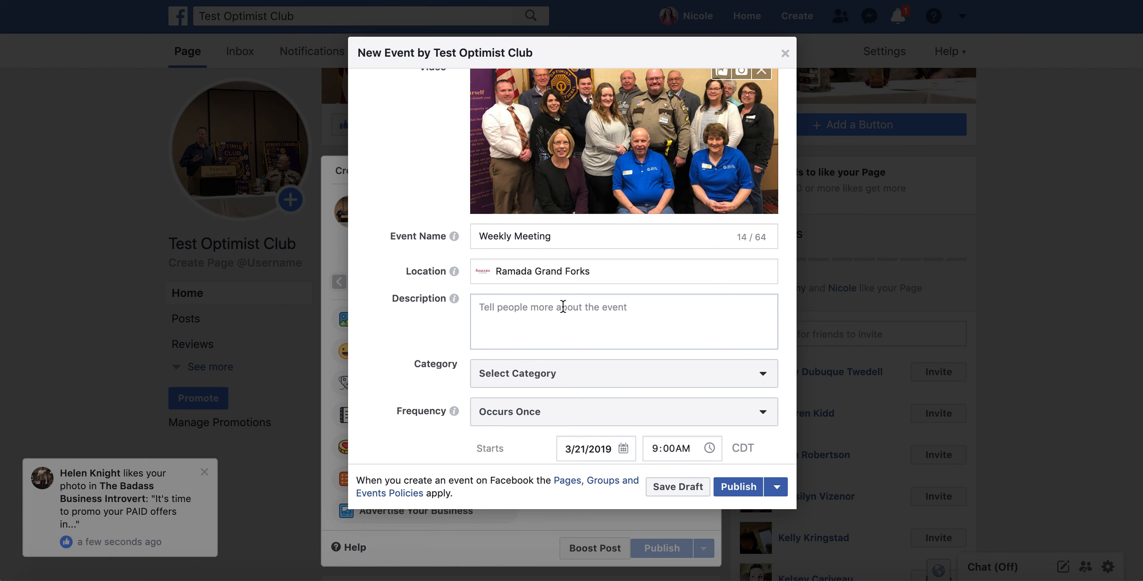
type("Come")
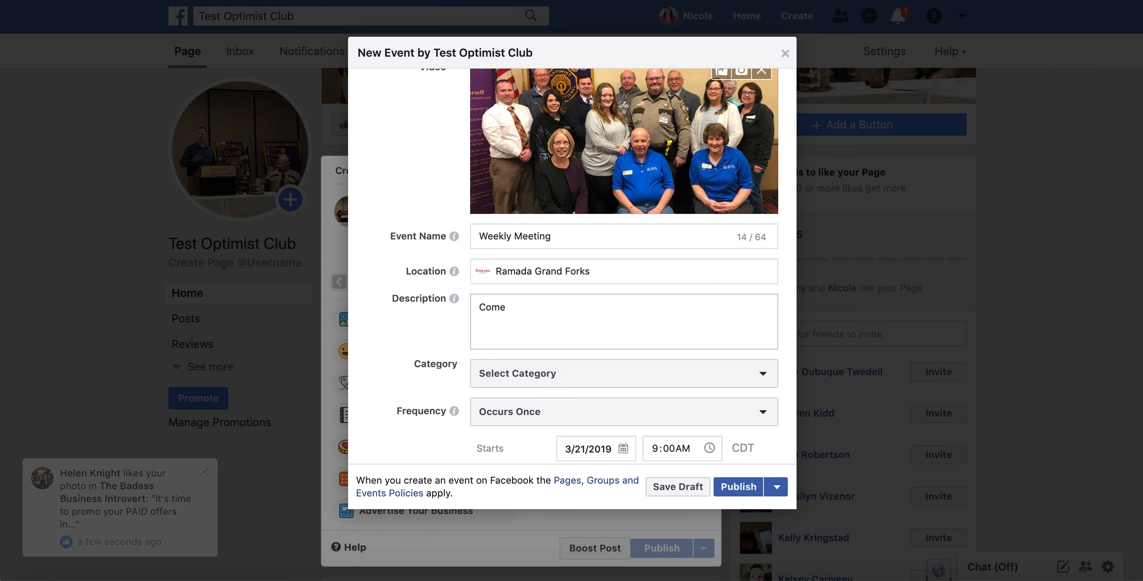
type(" get")
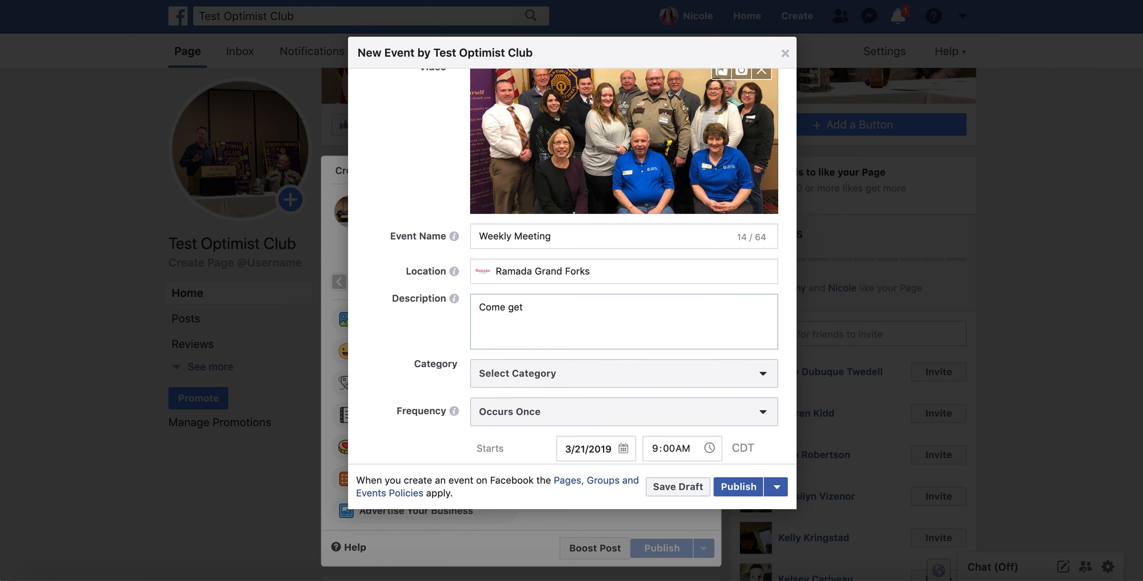
type(" free lunch")
type("!")
scroll(428, 340, "down", 5)
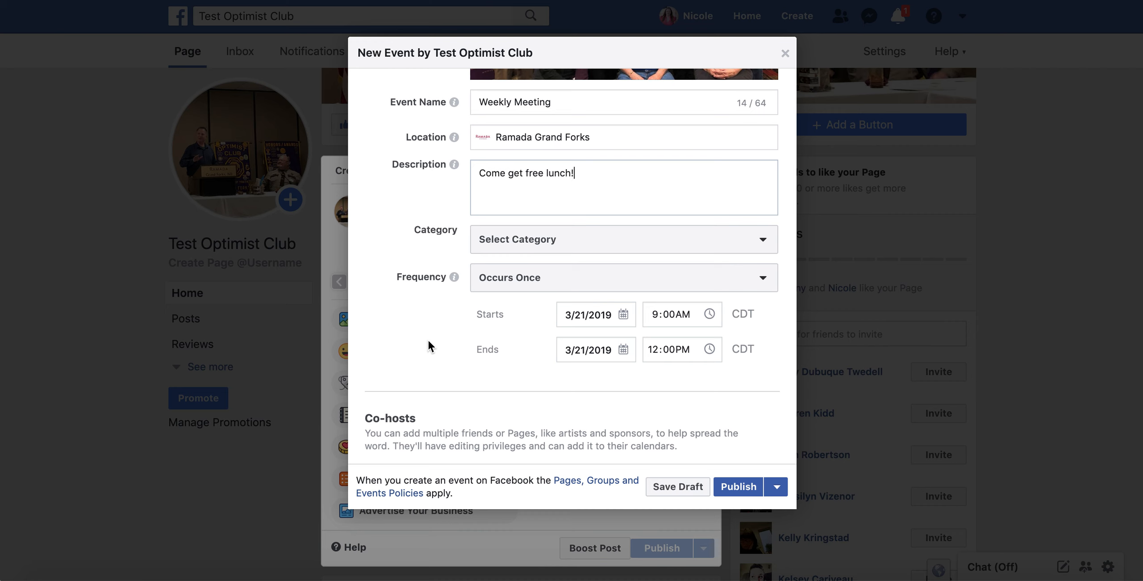
scroll(428, 345, "up", 3)
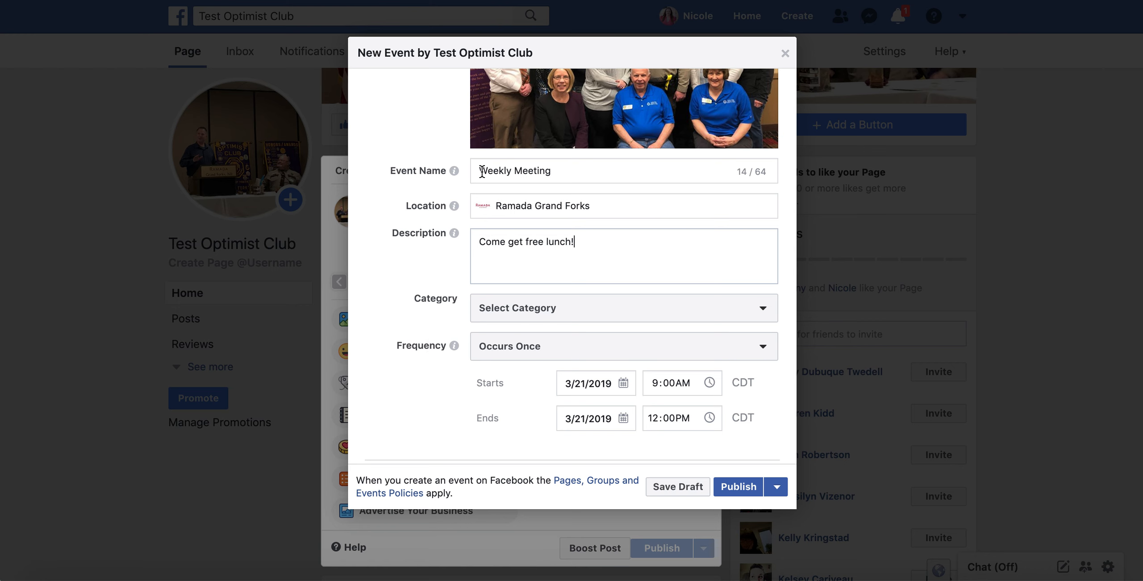
Prefix the title with 'Optimist Club' so it reads Optimist Club Weekly Meeting.
type("Optimist ")
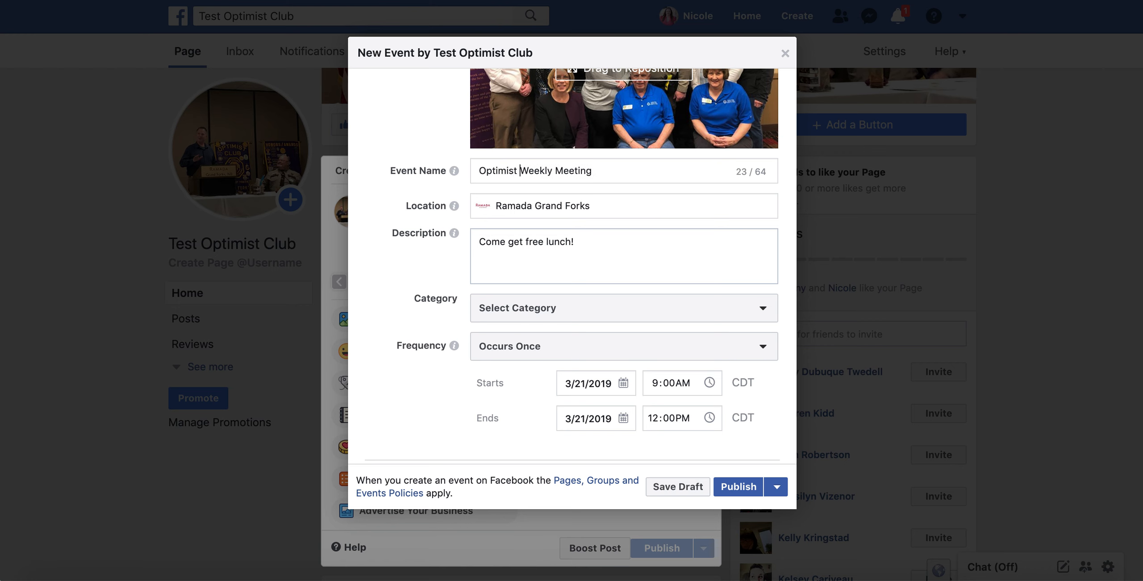
type("Club")
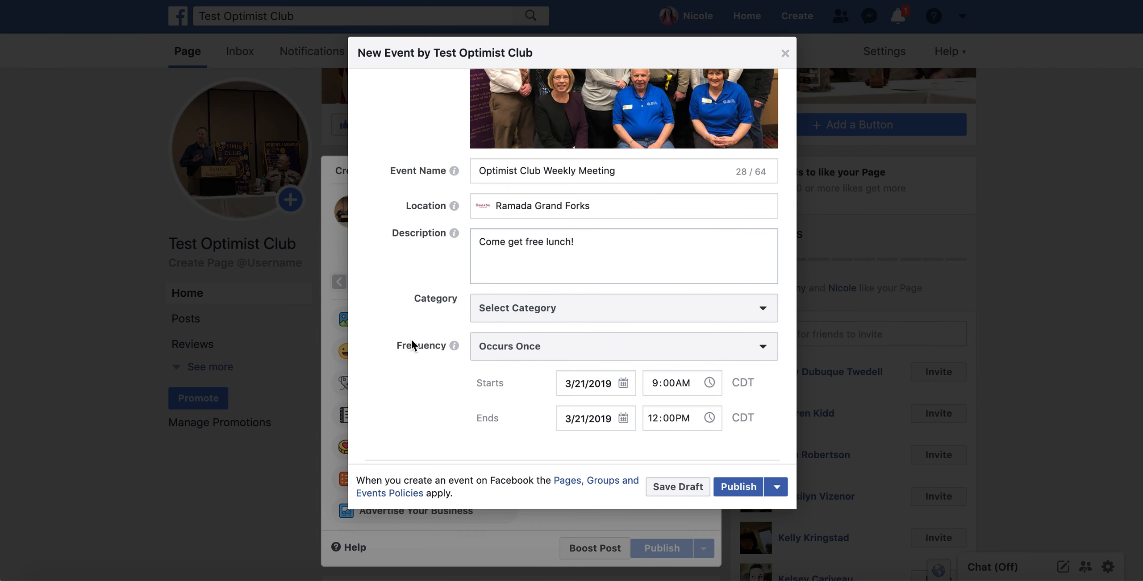
scroll(400, 359, "down", 6)
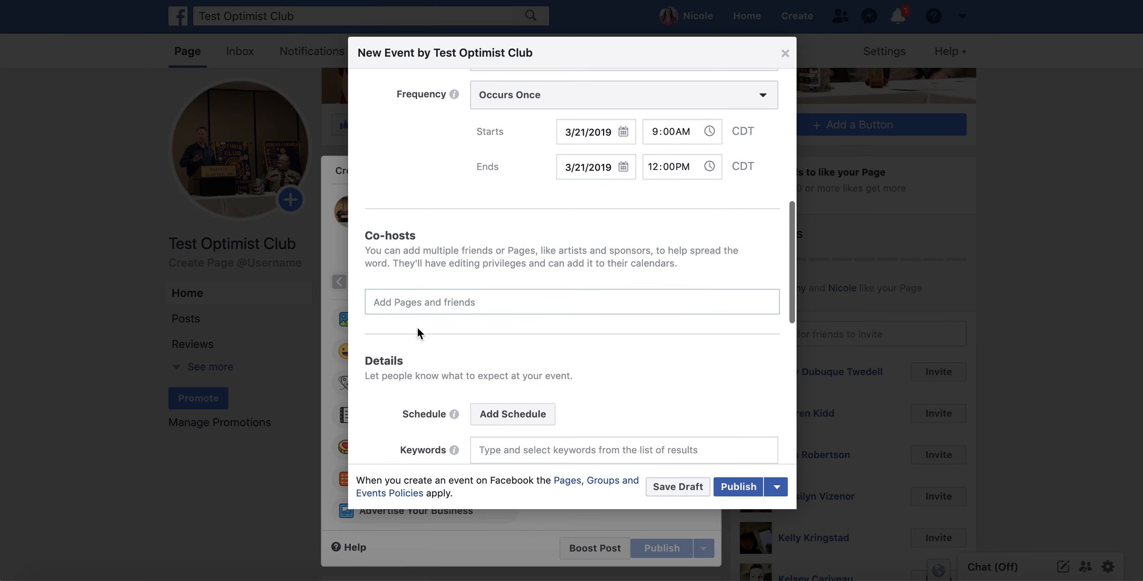
scroll(580, 268, "up", 5)
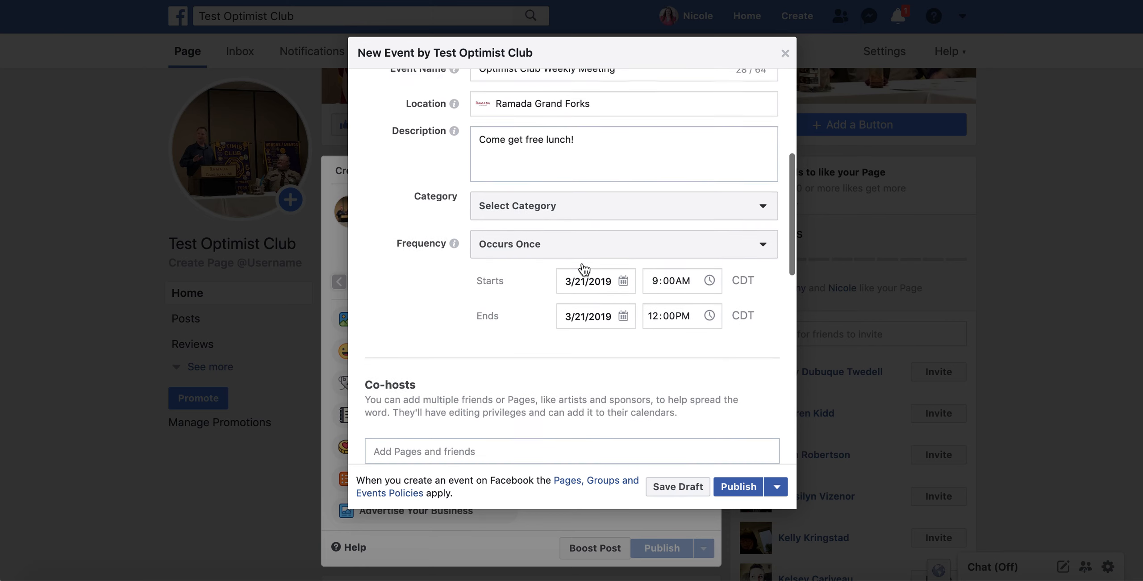
Choose Causes as the event category.
left_click(571, 272)
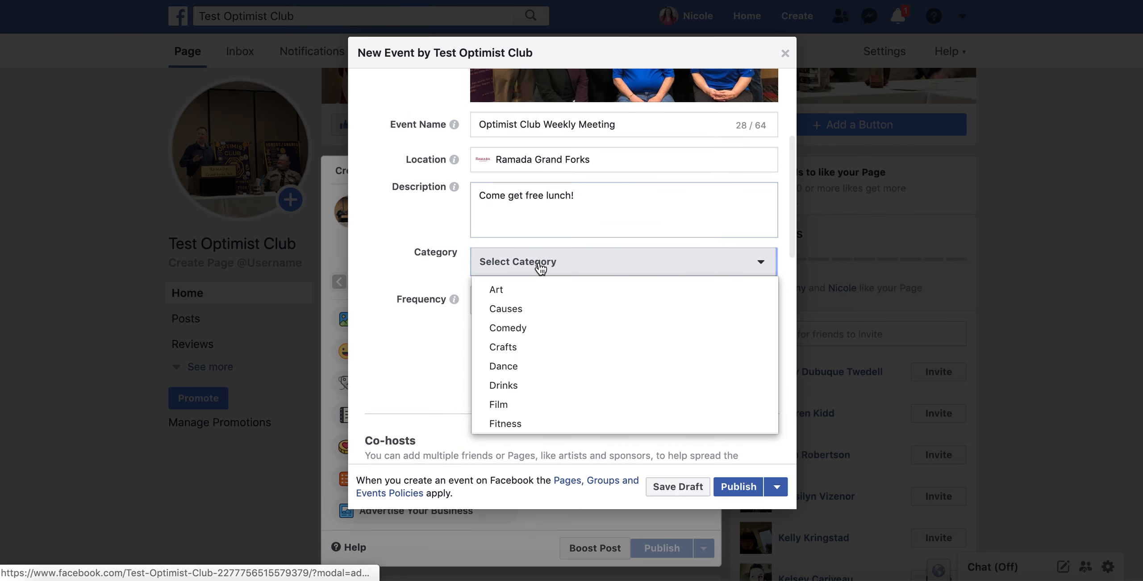
left_click(537, 318)
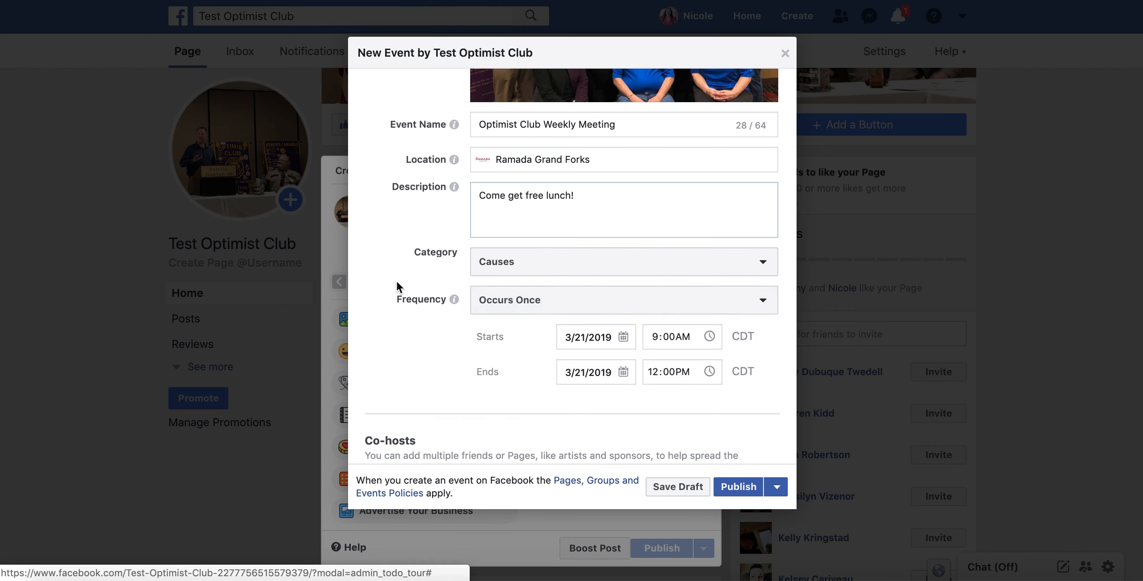
scroll(397, 280, "down", 3)
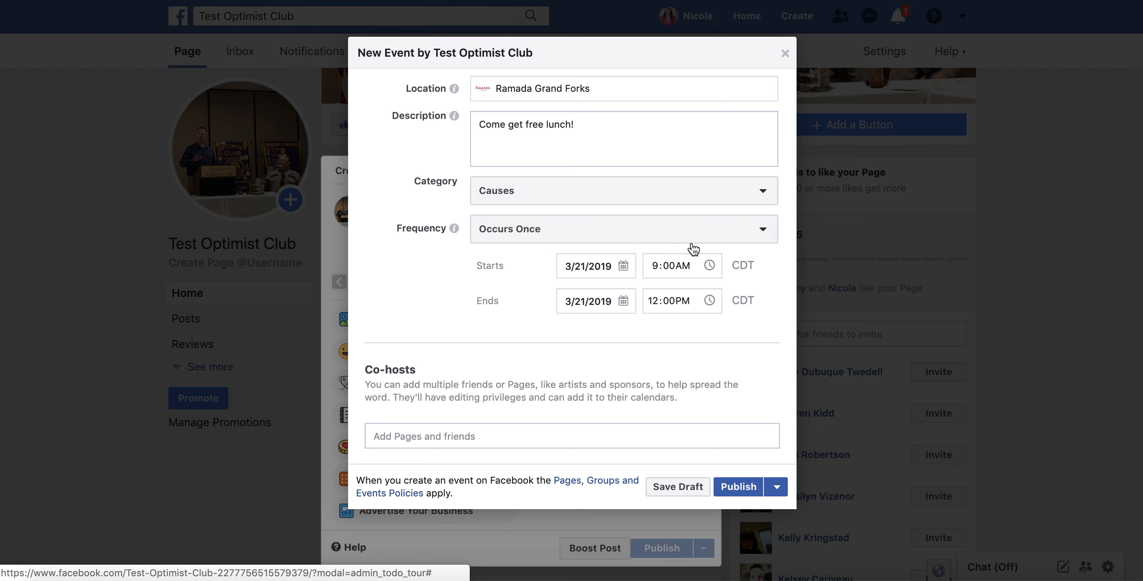
left_click(615, 237)
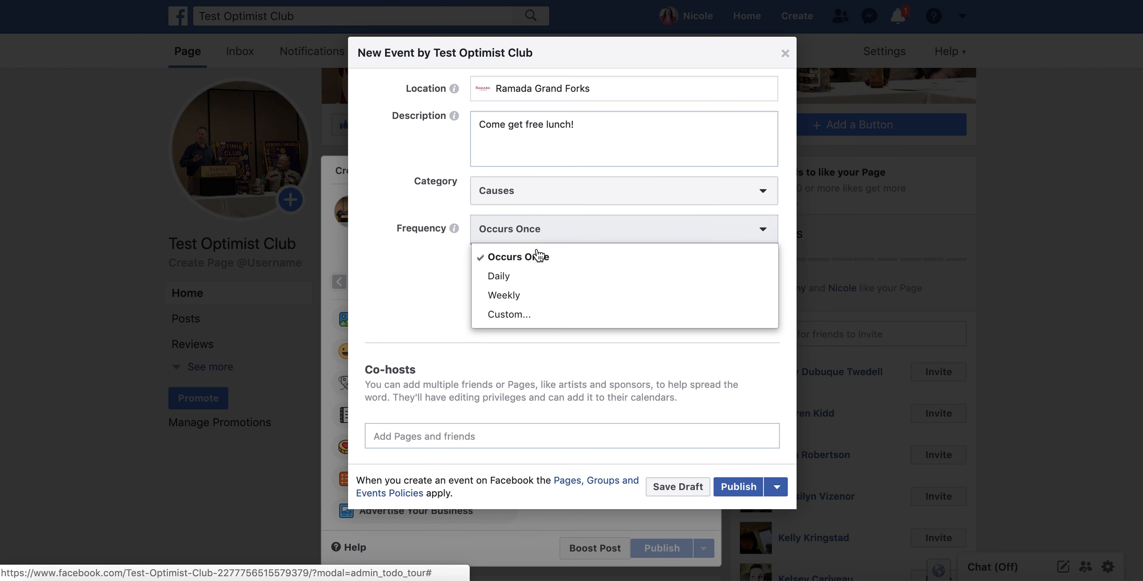
Make the event repeat weekly on Wednesdays, ending Mar 18, 2020.
left_click(503, 296)
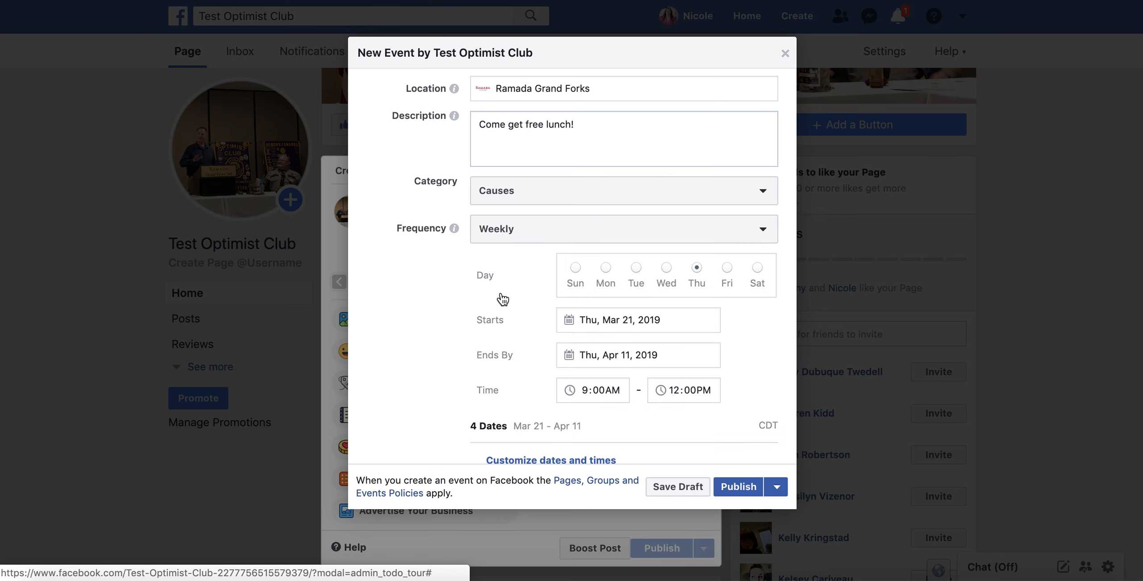
left_click(666, 267)
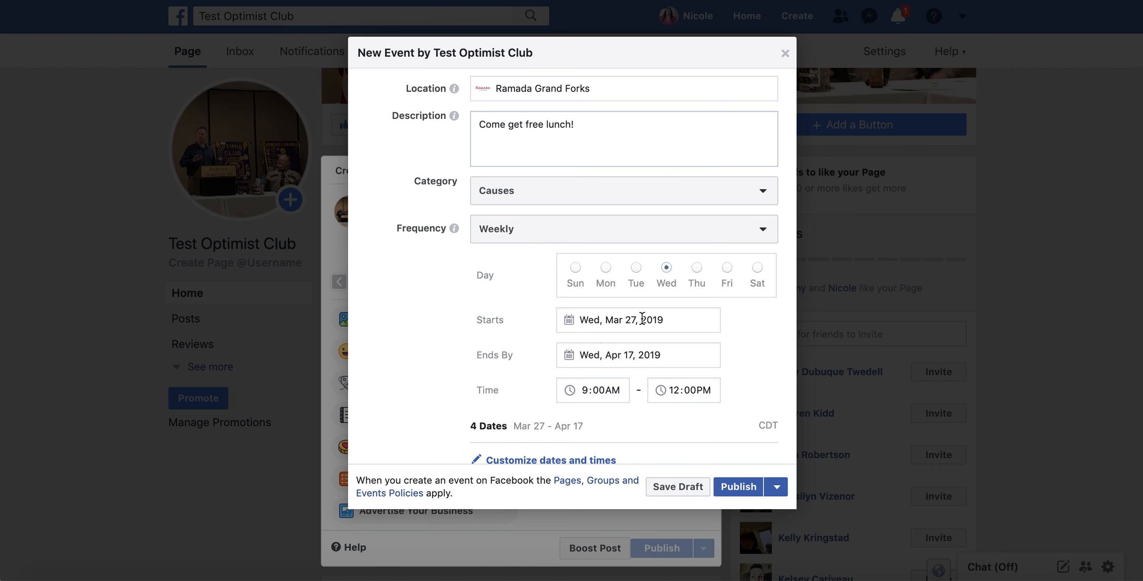
left_click(608, 354)
left_click(725, 383)
left_click(725, 384)
left_click(725, 384)
left_click(725, 384)
left_click(725, 384)
left_click(725, 384)
left_click(725, 384)
left_click(725, 384)
left_click(725, 384)
left_click(725, 384)
left_click(725, 384)
left_click(725, 384)
left_click(725, 384)
left_click(725, 384)
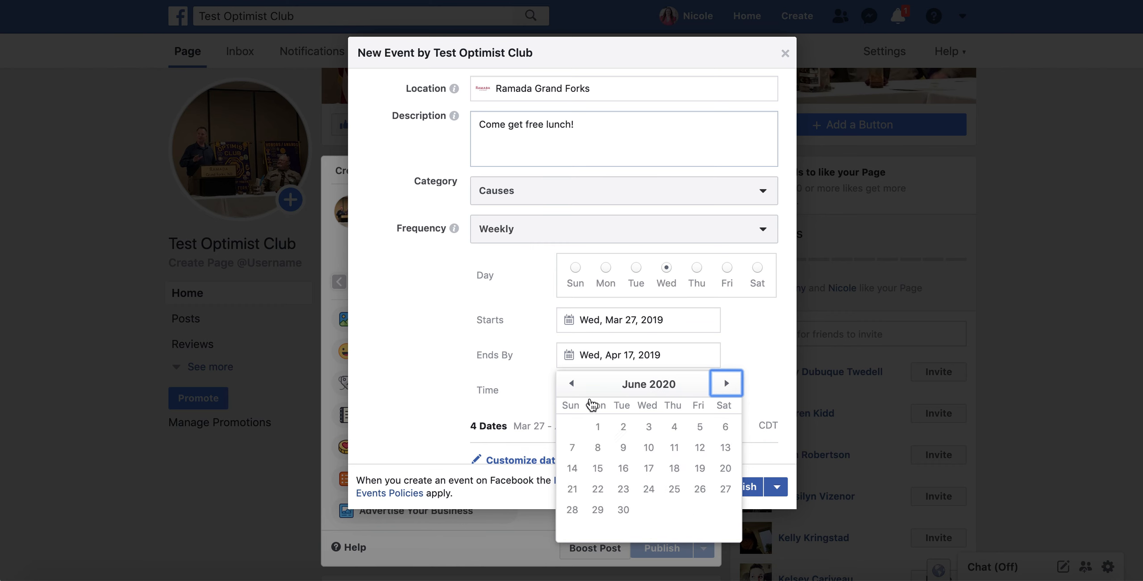
left_click(572, 385)
left_click(573, 385)
left_click(573, 385)
left_click(572, 384)
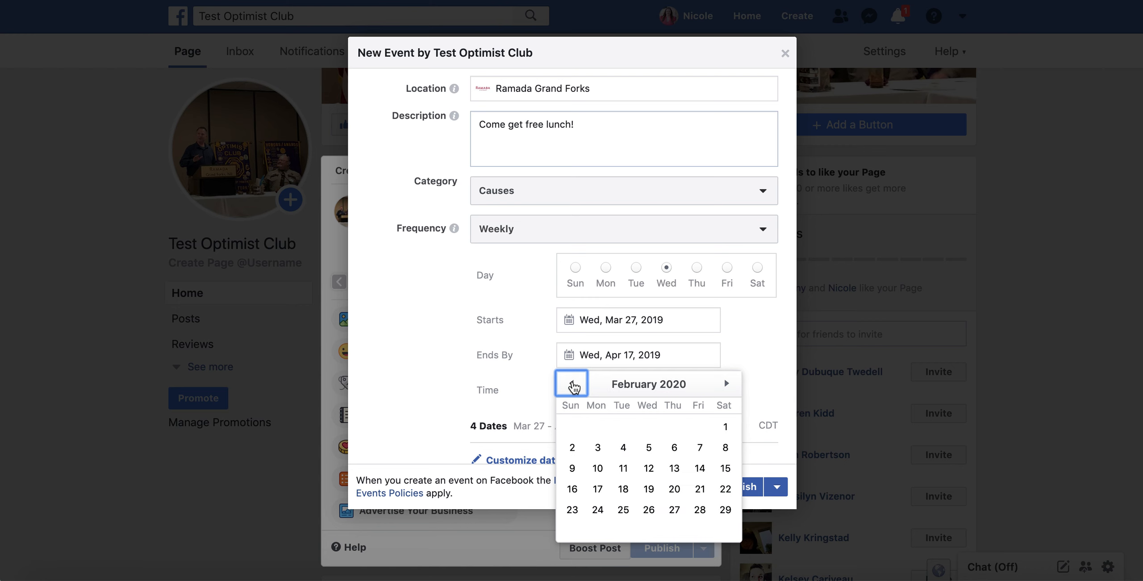
left_click(573, 384)
left_click(730, 392)
left_click(730, 392)
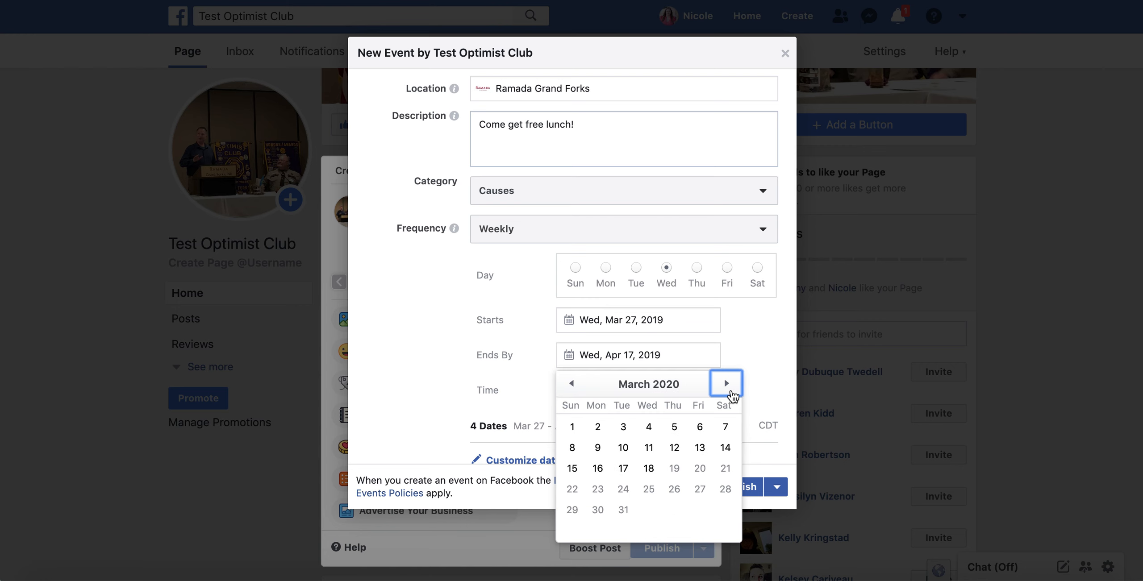
left_click(649, 468)
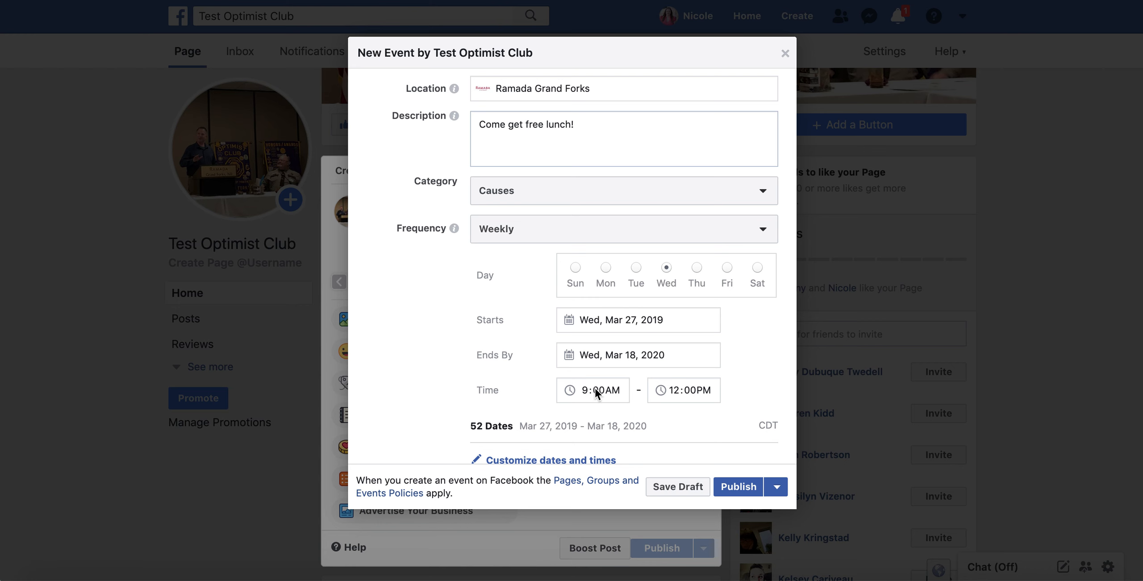
Set the meeting time to 12:00PM–1:00PM.
type("12")
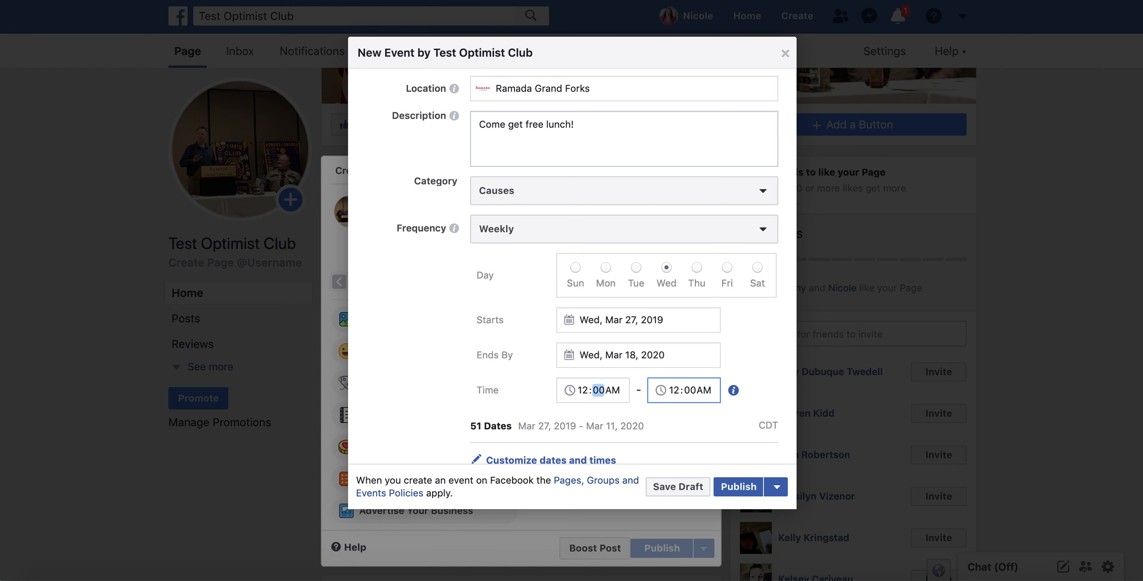
type("00p")
left_click(675, 390)
type("1")
left_click(762, 346)
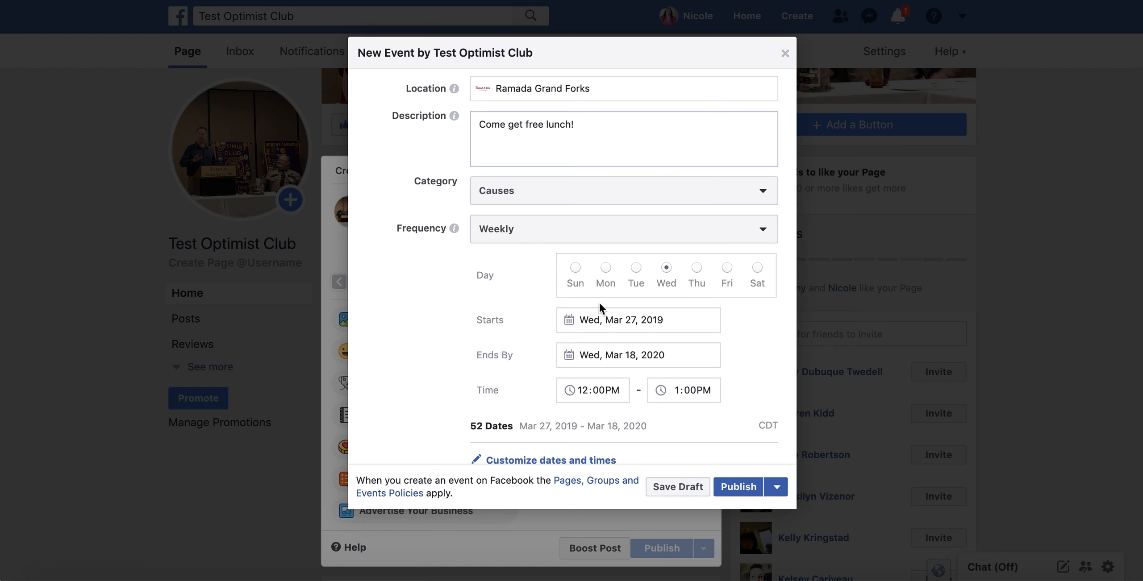
Change the weekly series end date to Wed, Jul 24, 2019, leaving 18 dates.
scroll(432, 339, "down", 3)
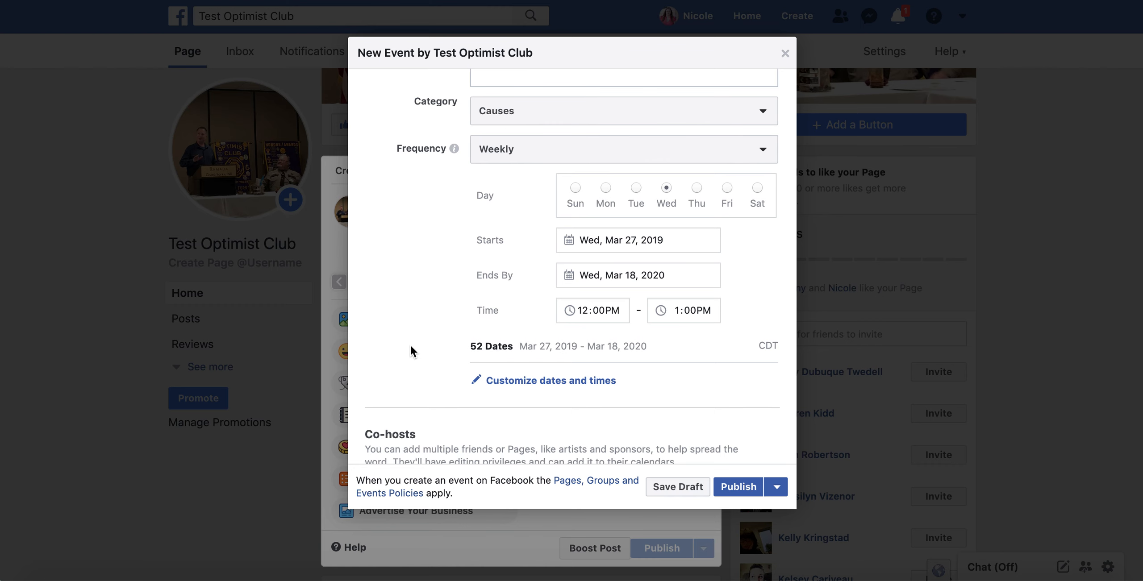
scroll(411, 347, "down", 5)
scroll(411, 348, "up", 4)
scroll(410, 345, "up", 3)
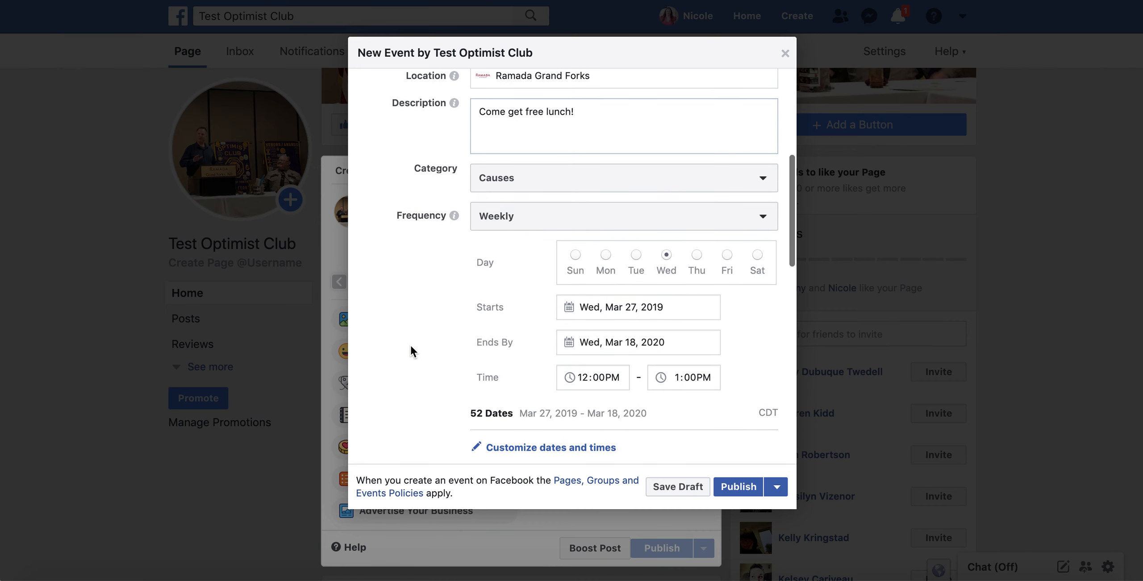
left_click(612, 353)
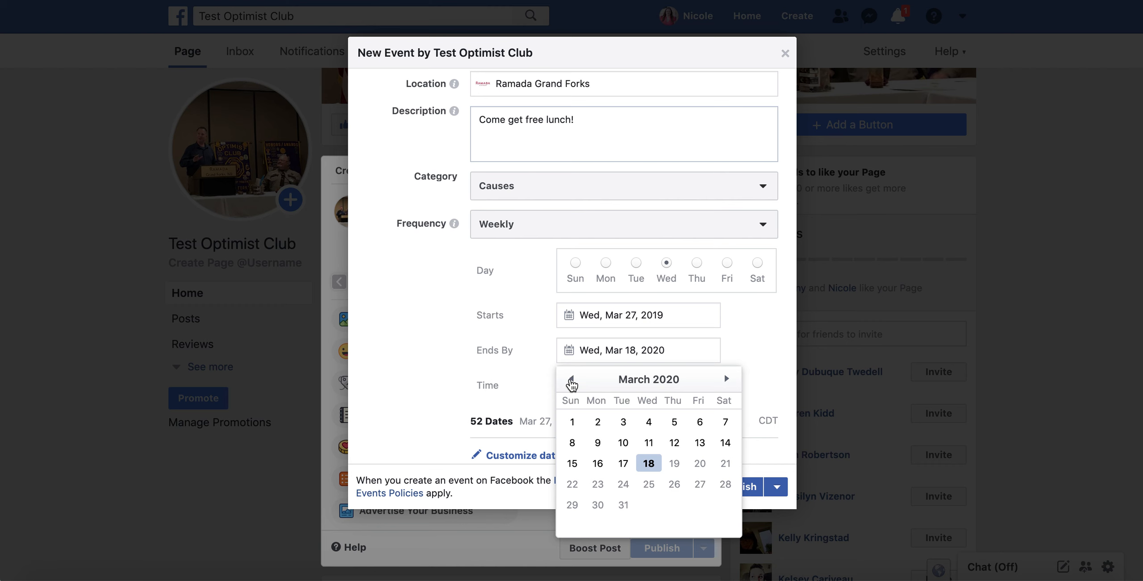
left_click(571, 379)
left_click(571, 379)
left_click(571, 379)
left_click(570, 379)
left_click(571, 379)
left_click(571, 379)
left_click(571, 379)
left_click(571, 379)
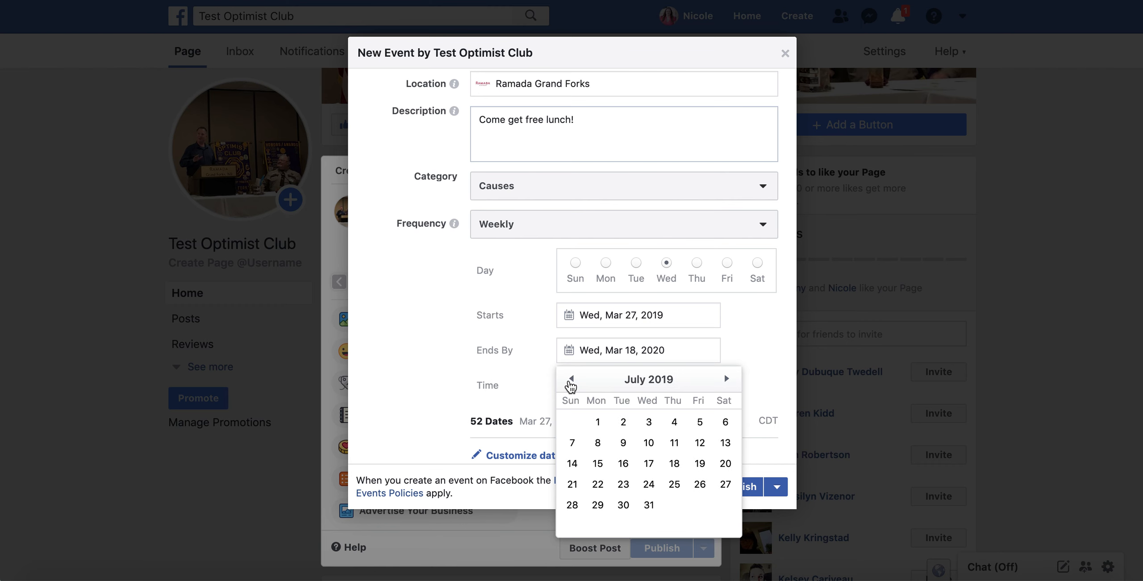
left_click(571, 379)
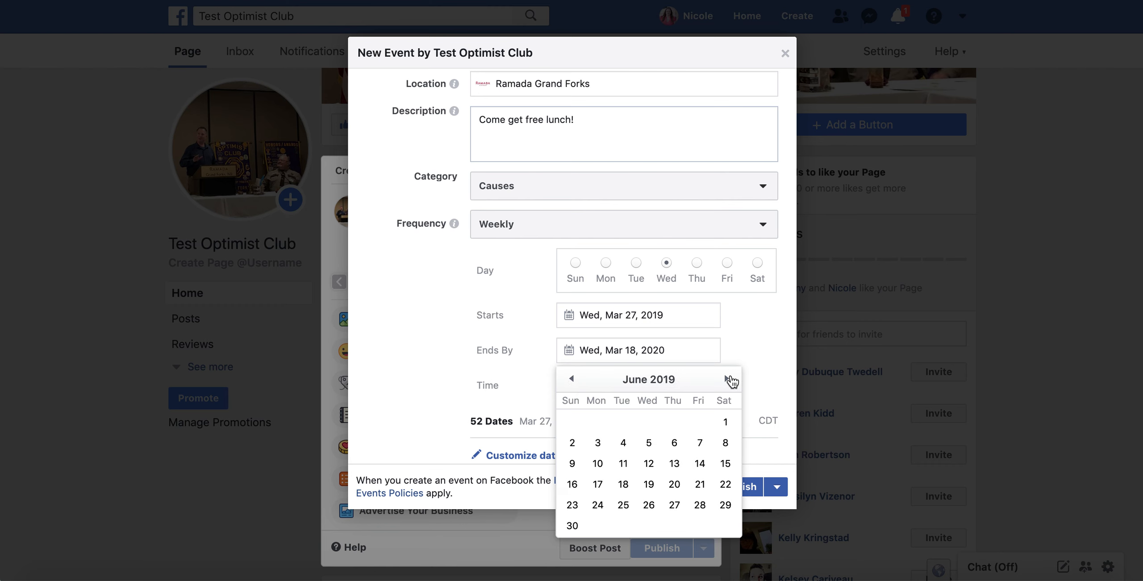
left_click(726, 379)
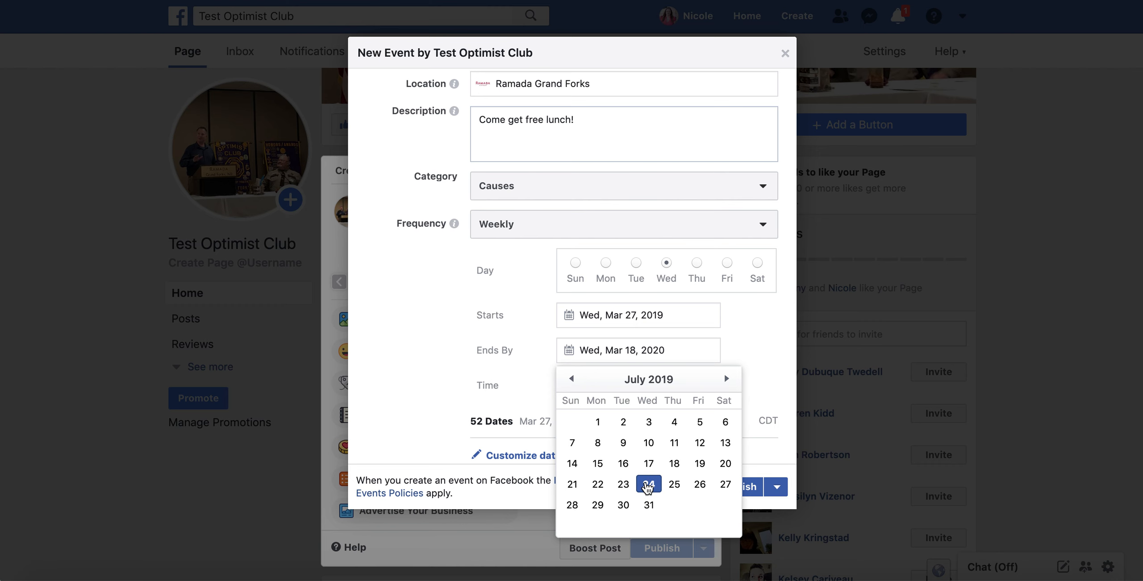
left_click(649, 485)
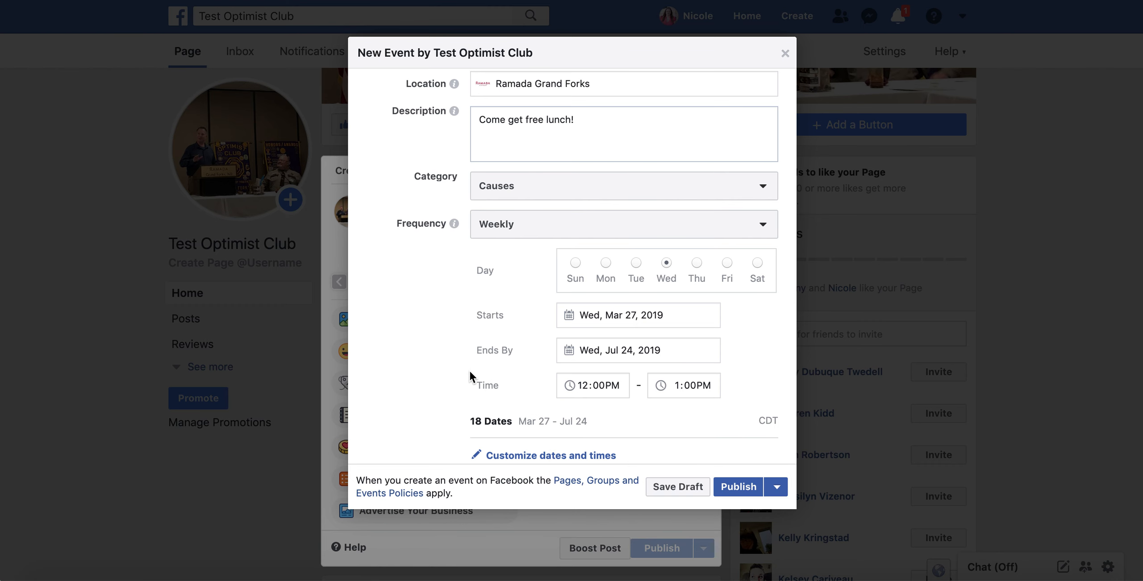
Scroll through the event form's Details, Messaging, Tickets and Options sections.
scroll(470, 375, "down", 8)
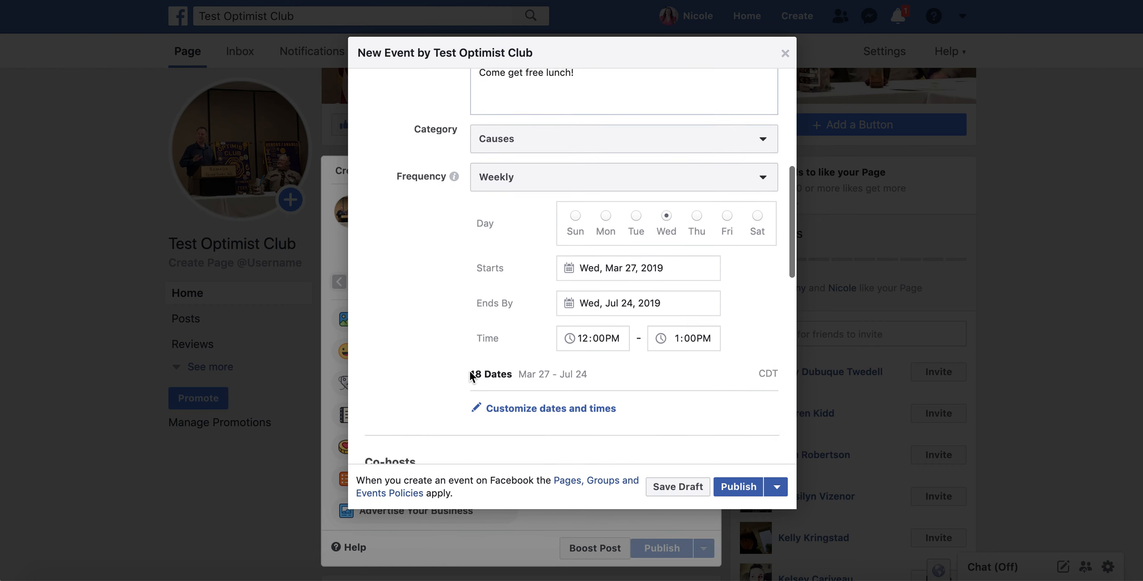
scroll(469, 375, "down", 4)
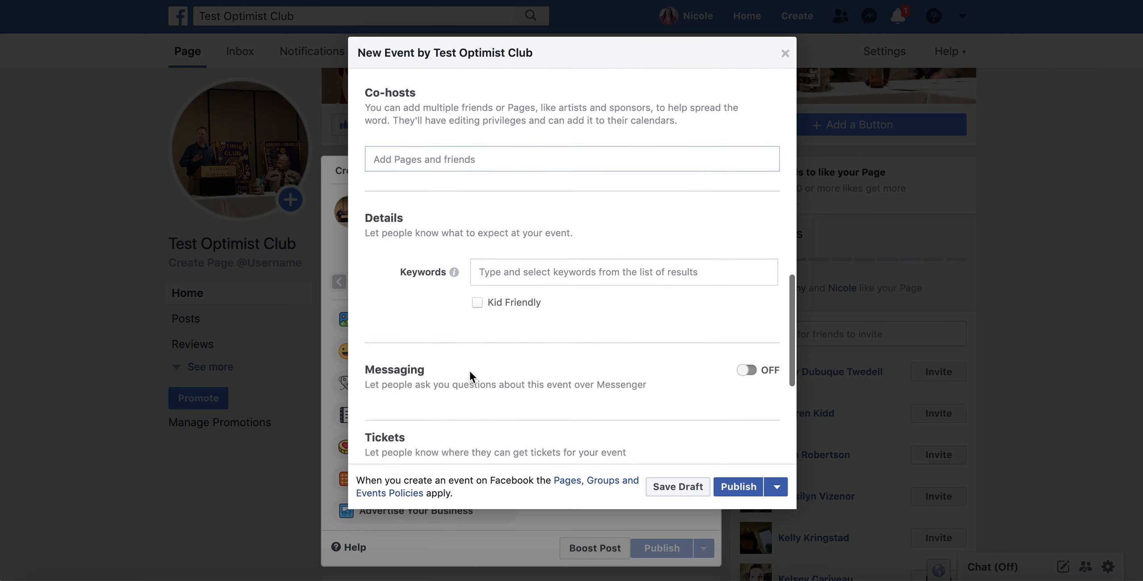
scroll(470, 375, "up", 2)
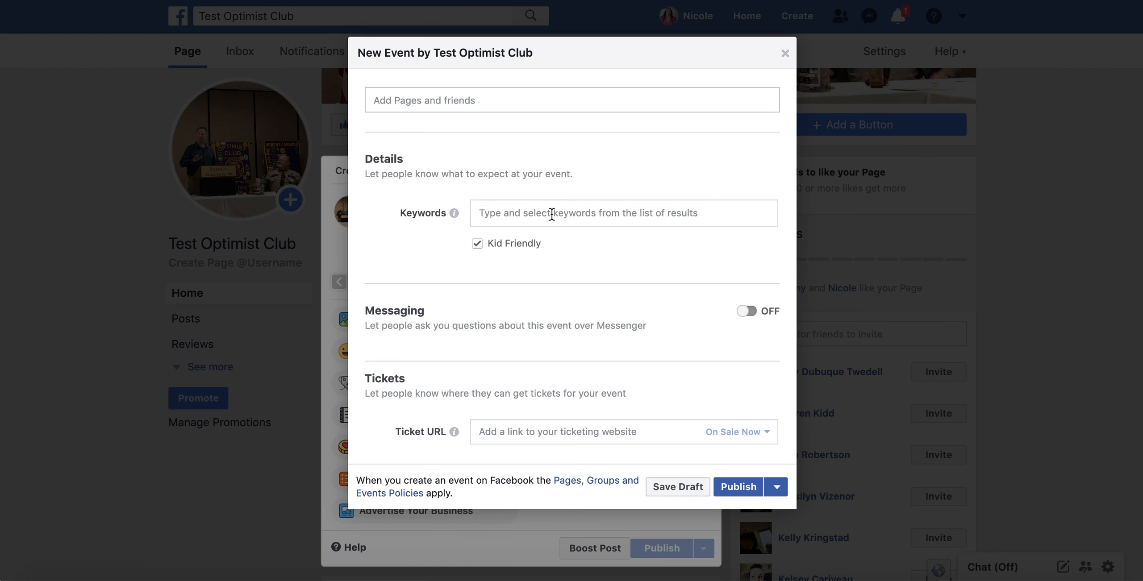
scroll(408, 267, "down", 2)
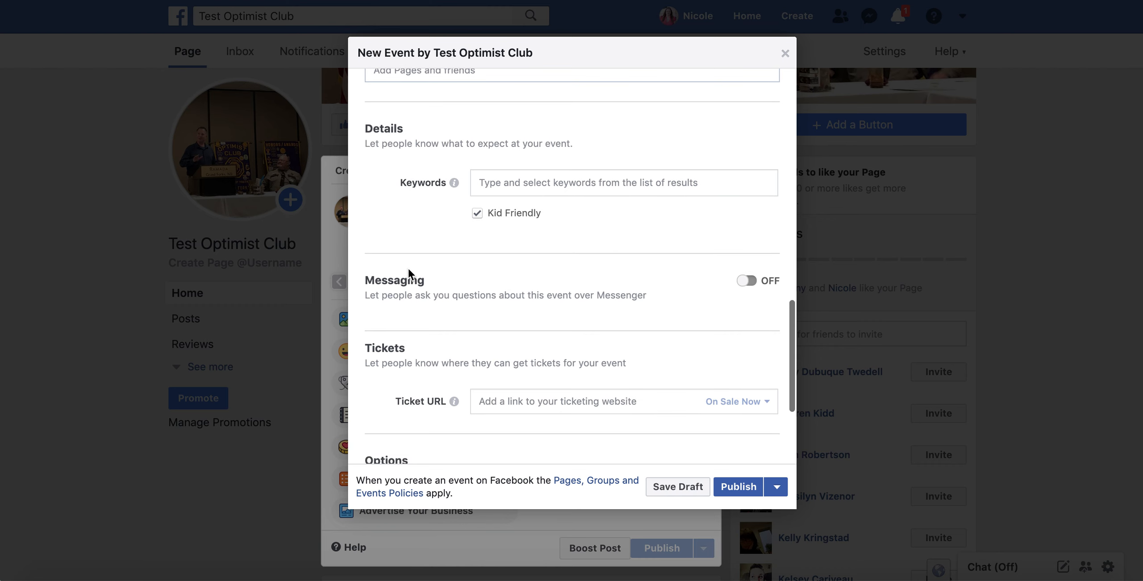
scroll(408, 267, "down", 3)
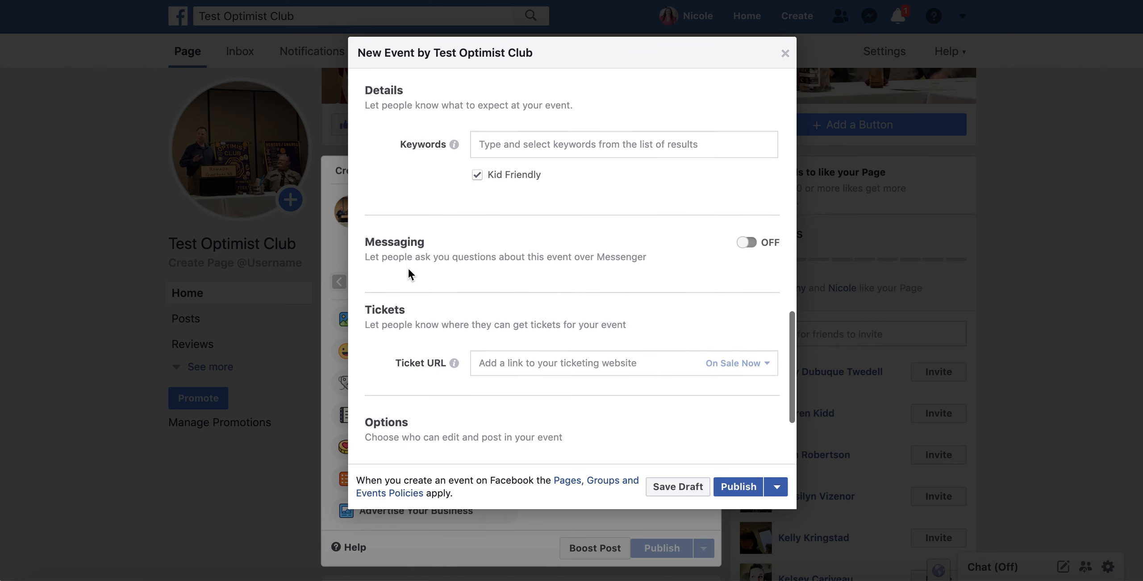
scroll(409, 270, "down", 5)
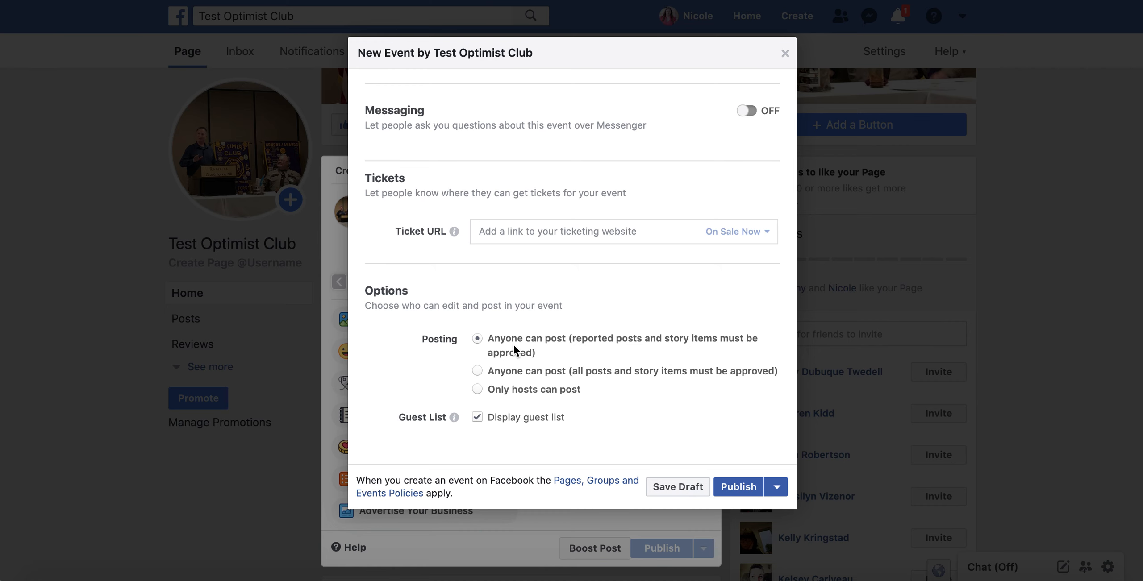
scroll(514, 345, "up", 7)
scroll(513, 348, "up", 1)
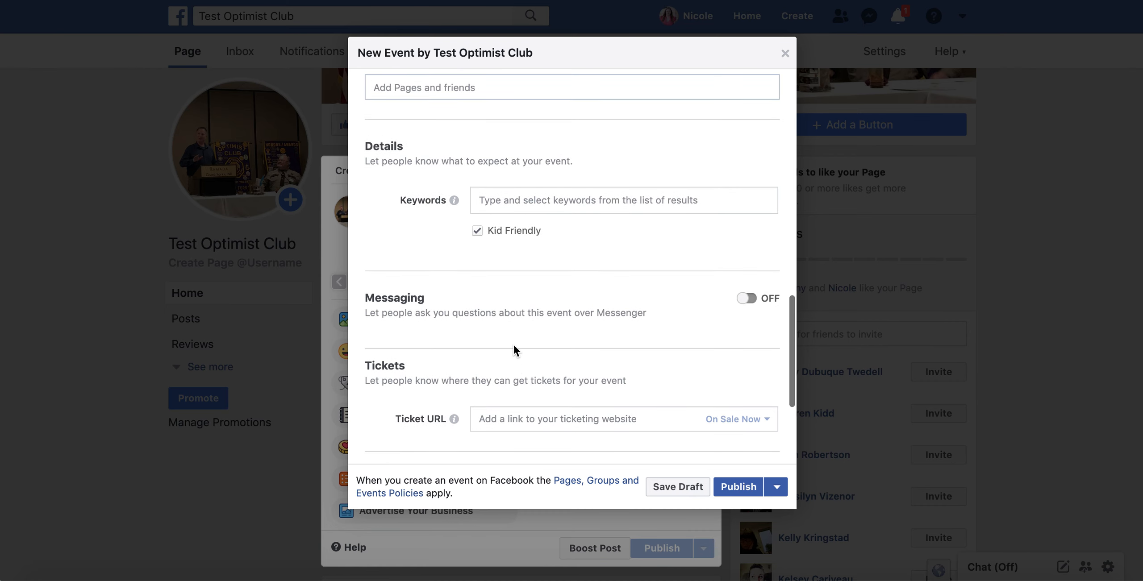
Turn on Messenger questions for the event and review the whole form.
left_click(750, 306)
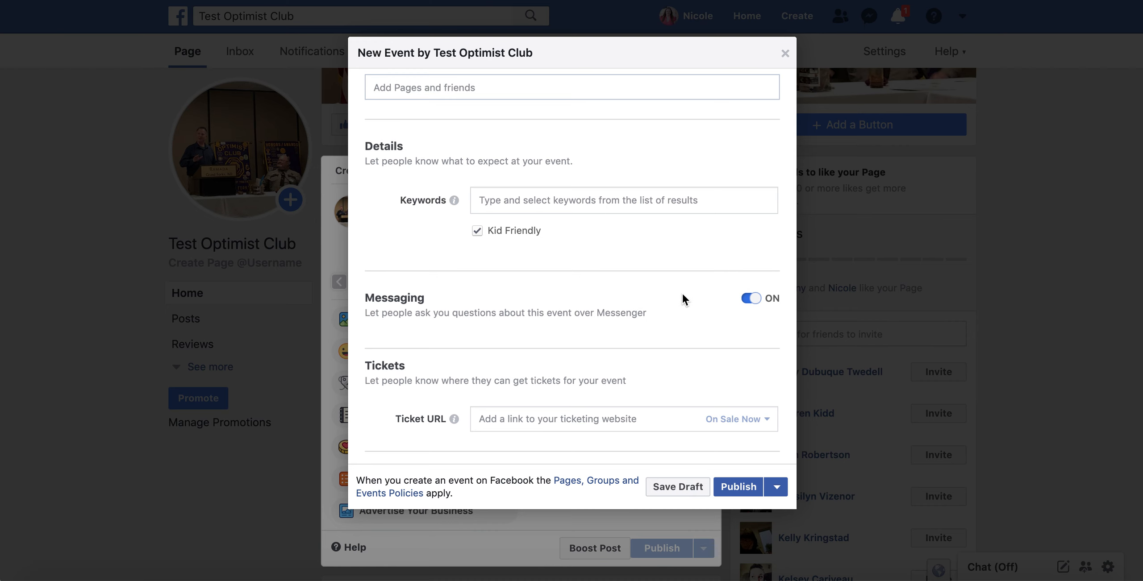
scroll(683, 294, "down", 5)
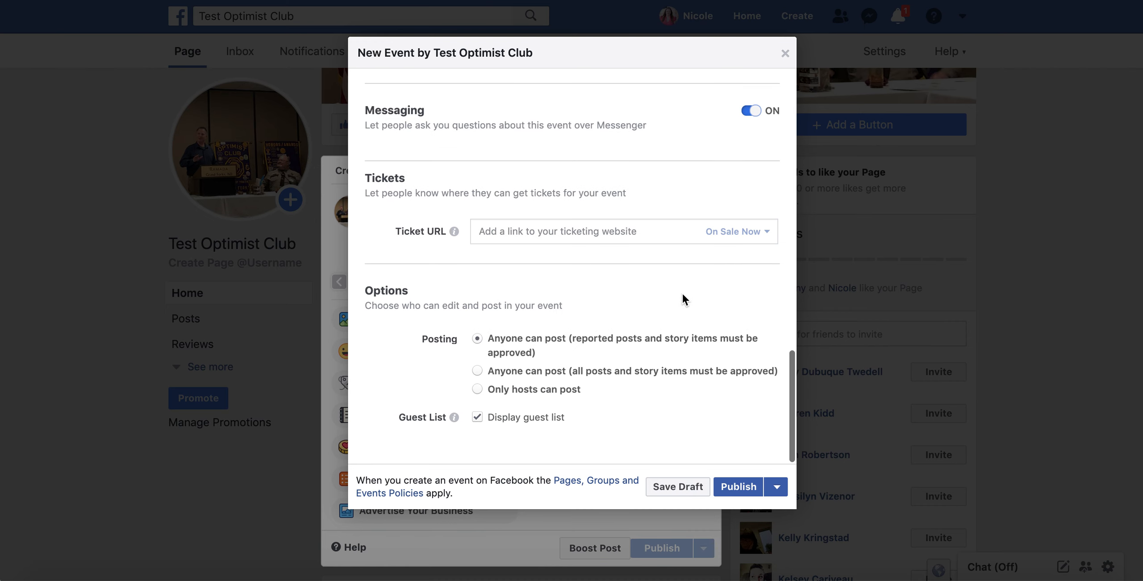
scroll(682, 294, "up", 3)
scroll(682, 295, "up", 3)
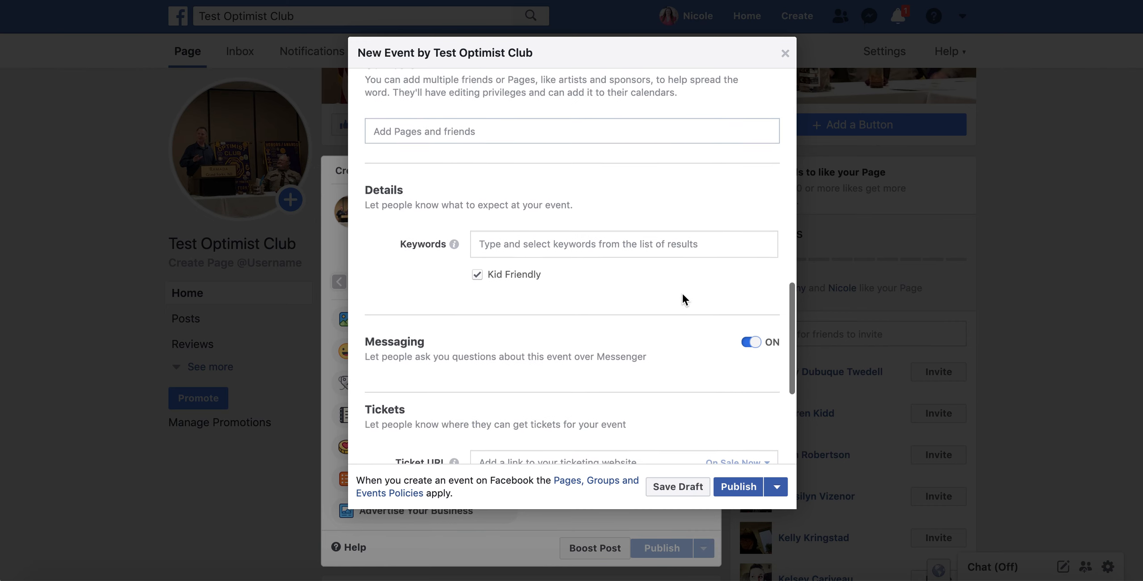
scroll(635, 343, "up", 10)
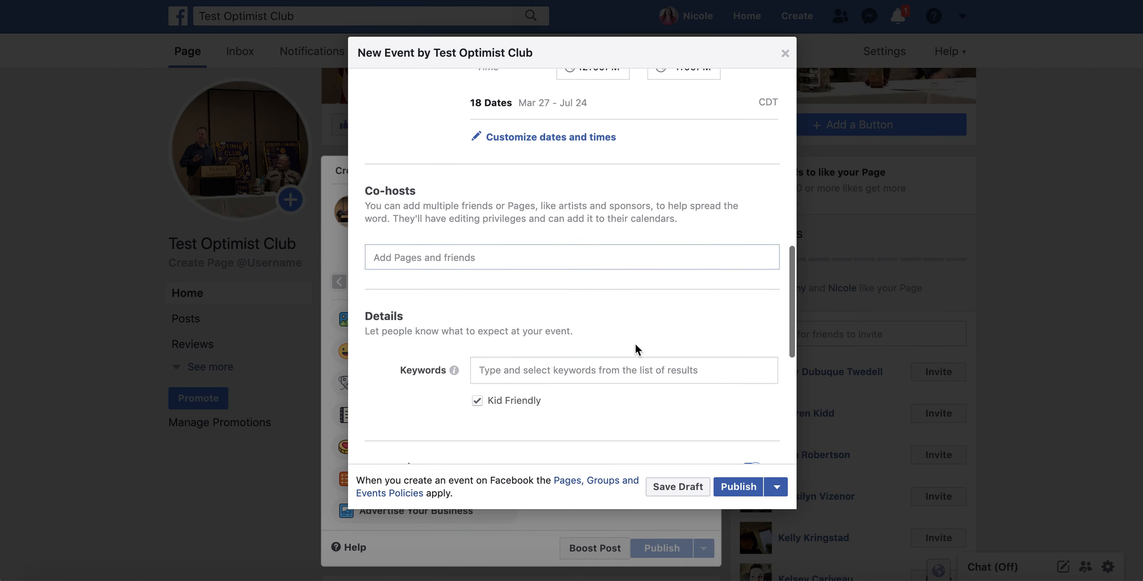
scroll(635, 344, "up", 10)
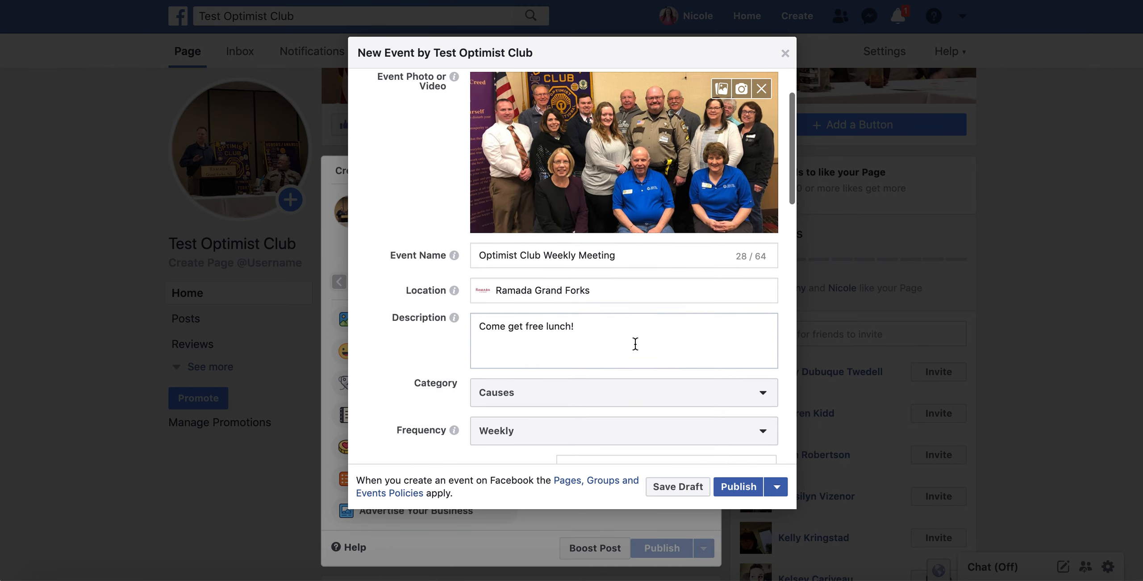
scroll(635, 343, "up", 1)
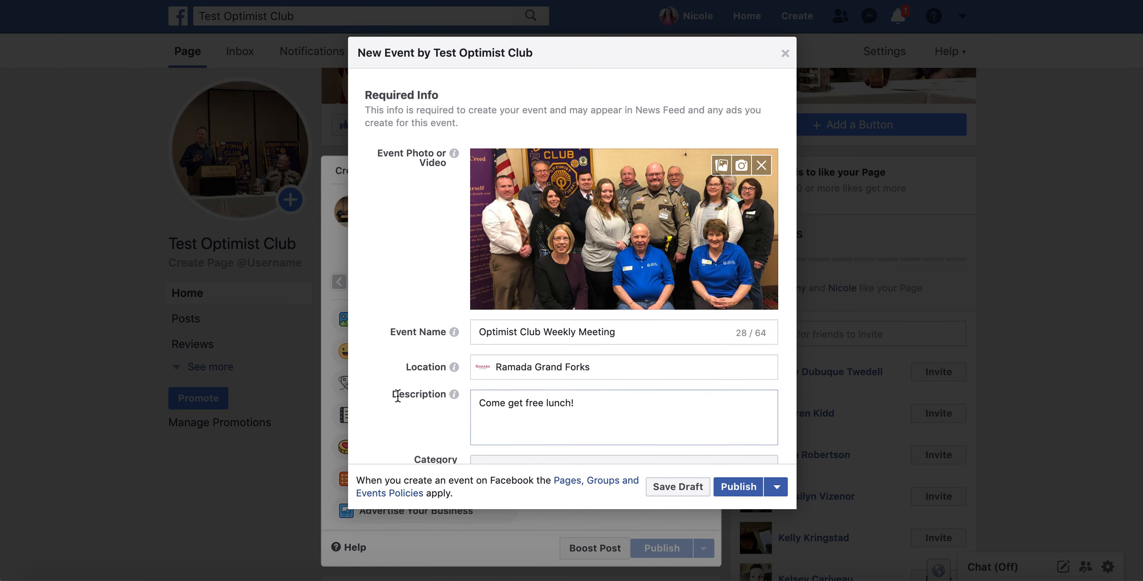
scroll(389, 392, "down", 5)
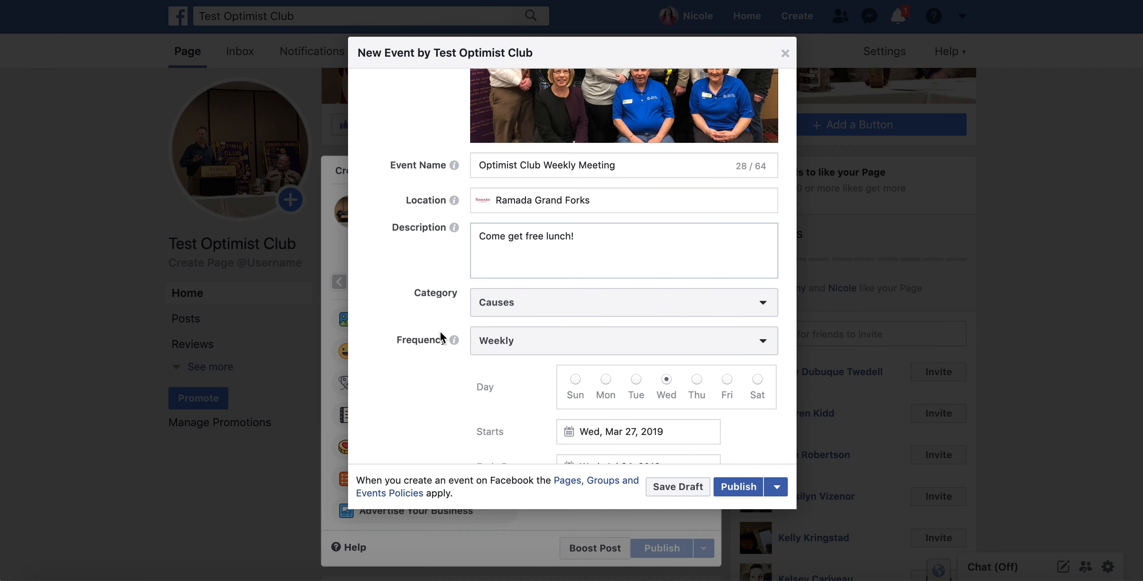
scroll(357, 350, "down", 5)
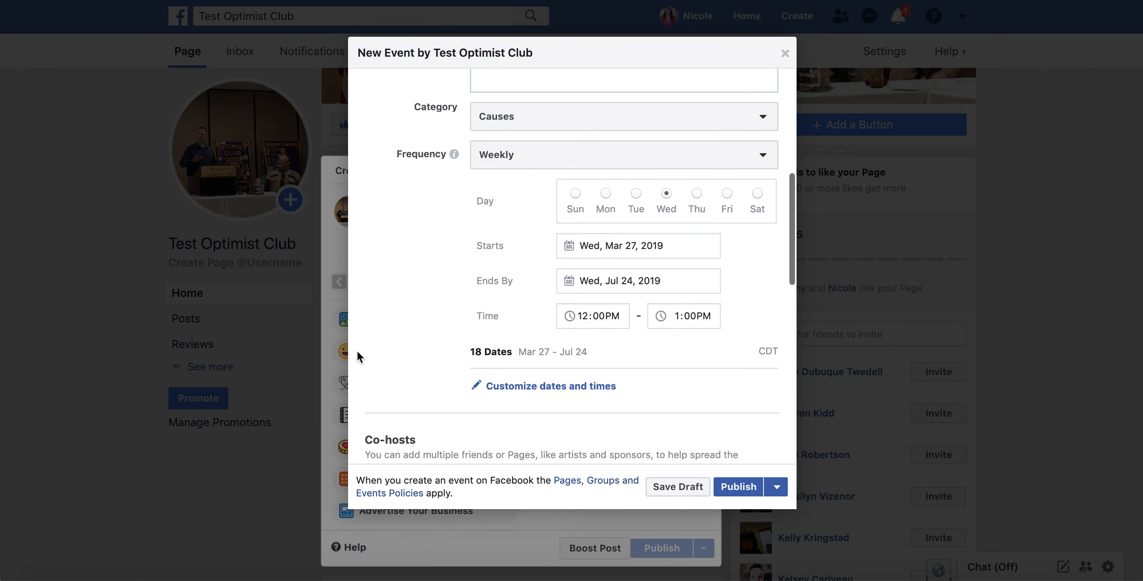
scroll(357, 350, "up", 1)
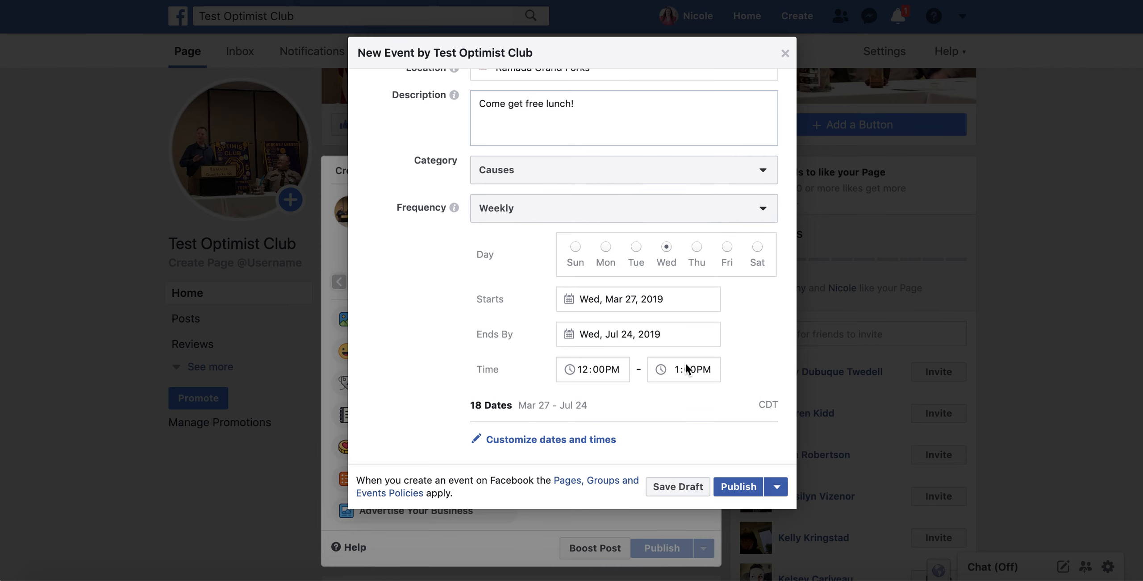
scroll(391, 354, "down", 10)
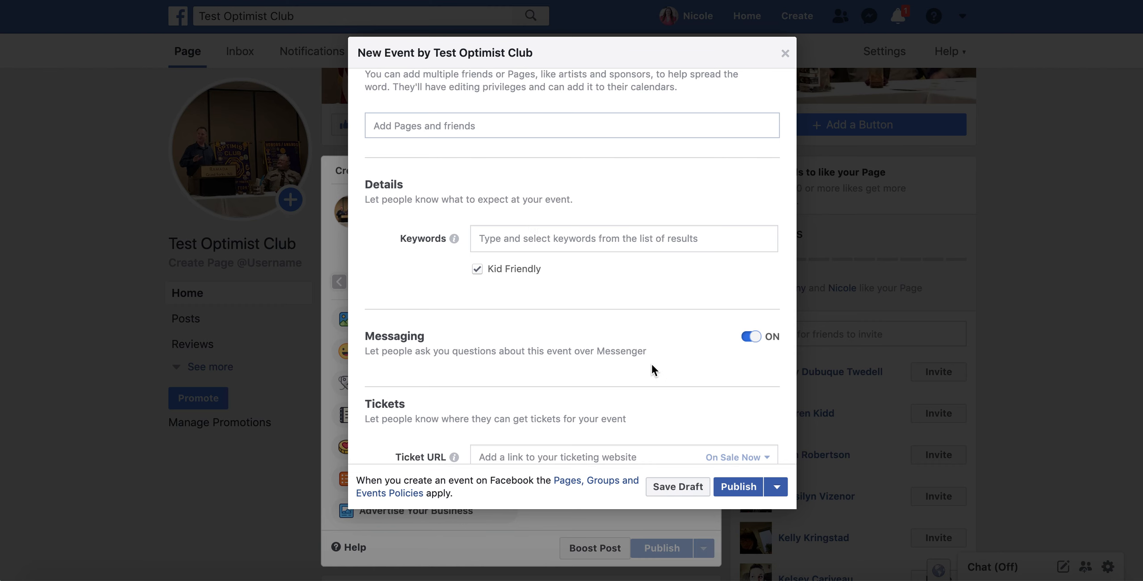
scroll(651, 364, "down", 2)
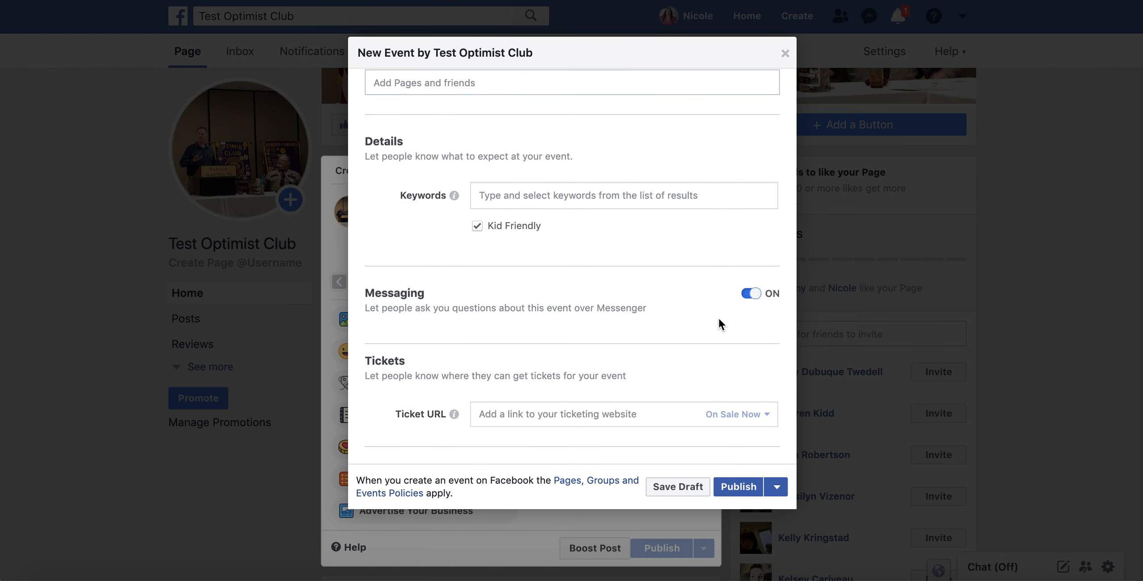
scroll(718, 319, "down", 5)
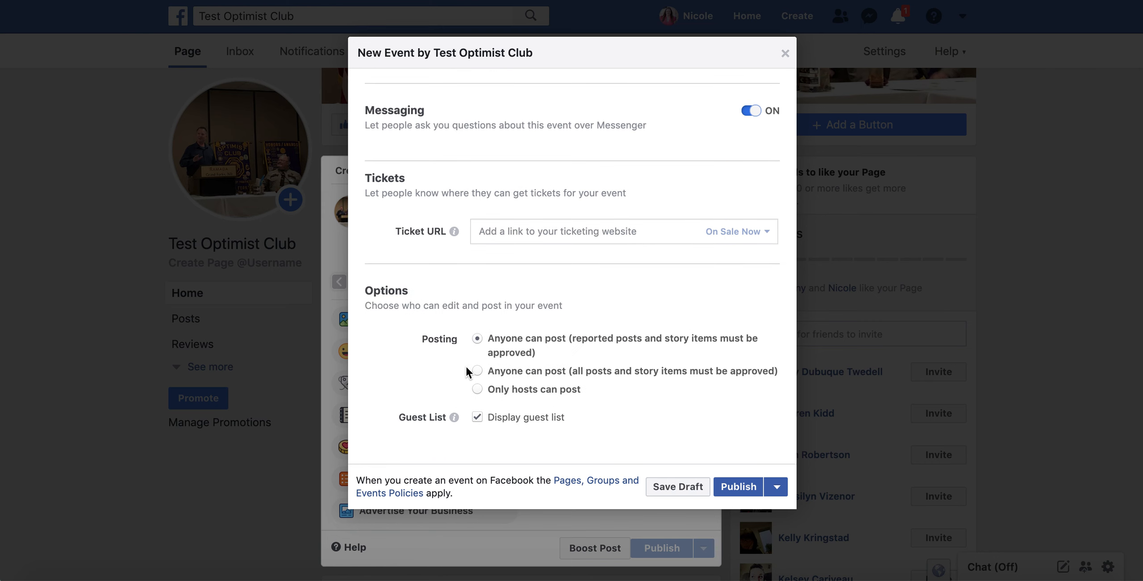
Publish the Optimist Club Weekly Meeting event.
left_click(743, 489)
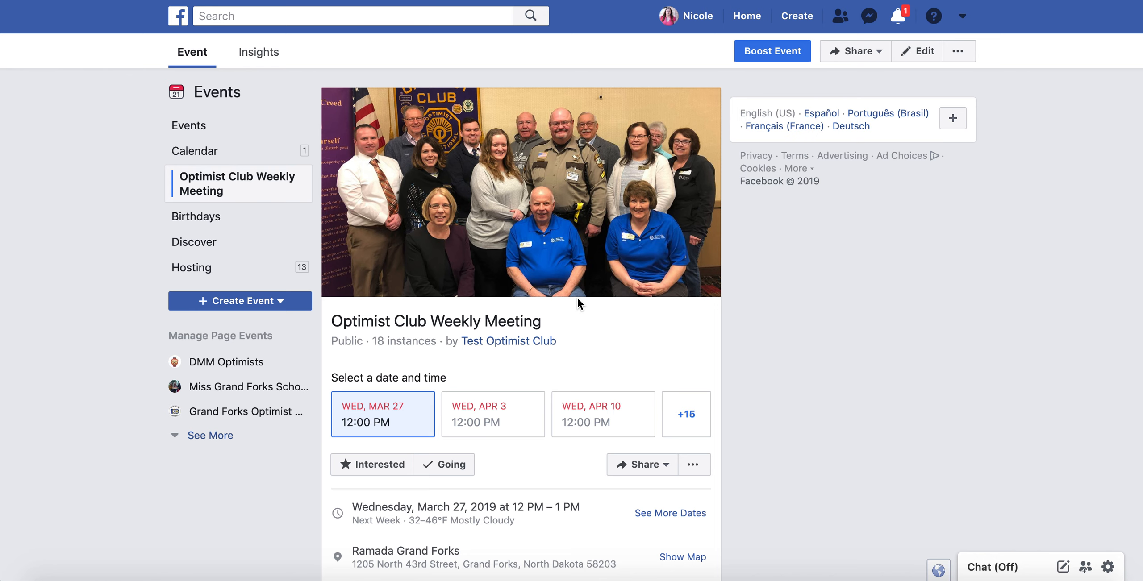
scroll(578, 304, "down", 1)
scroll(576, 296, "down", 3)
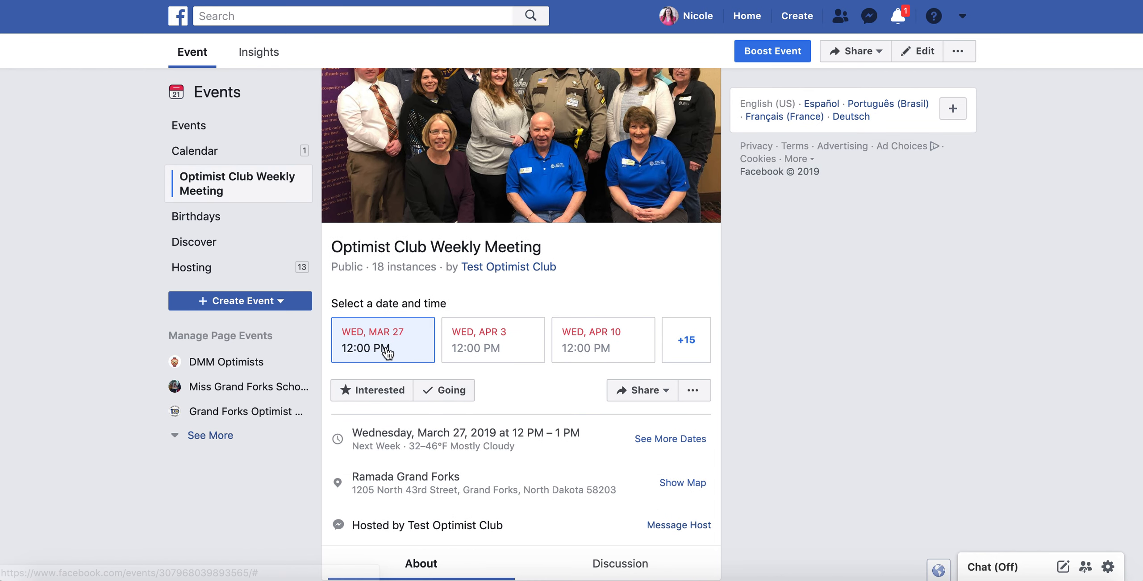
View the Apr 10, 2019 occurrence's details, then go to the Test Optimist Club page.
left_click(491, 336)
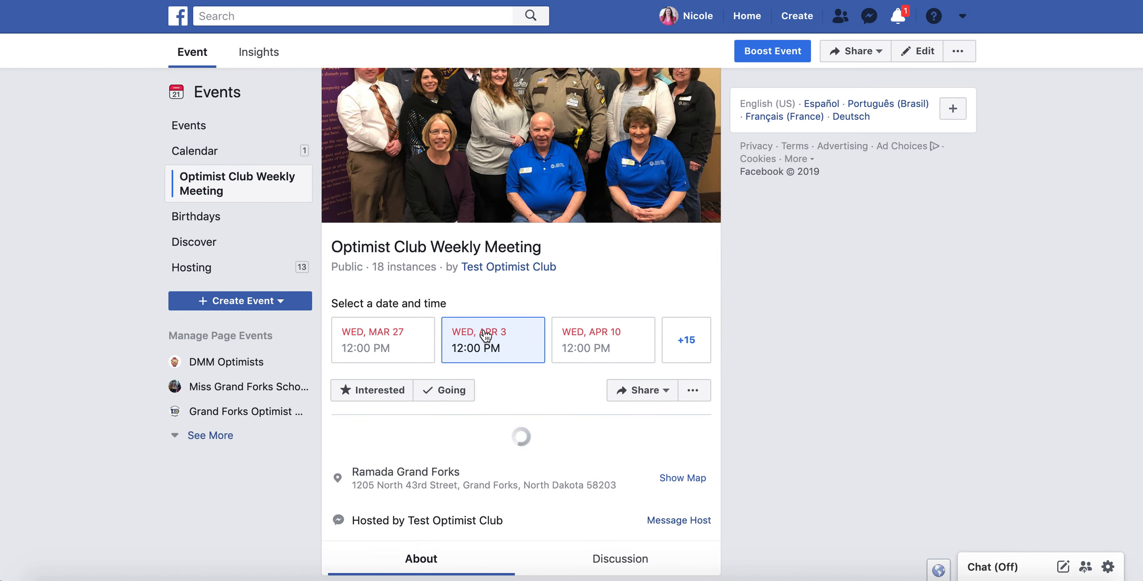
left_click(597, 342)
scroll(725, 407, "down", 9)
scroll(725, 407, "down", 7)
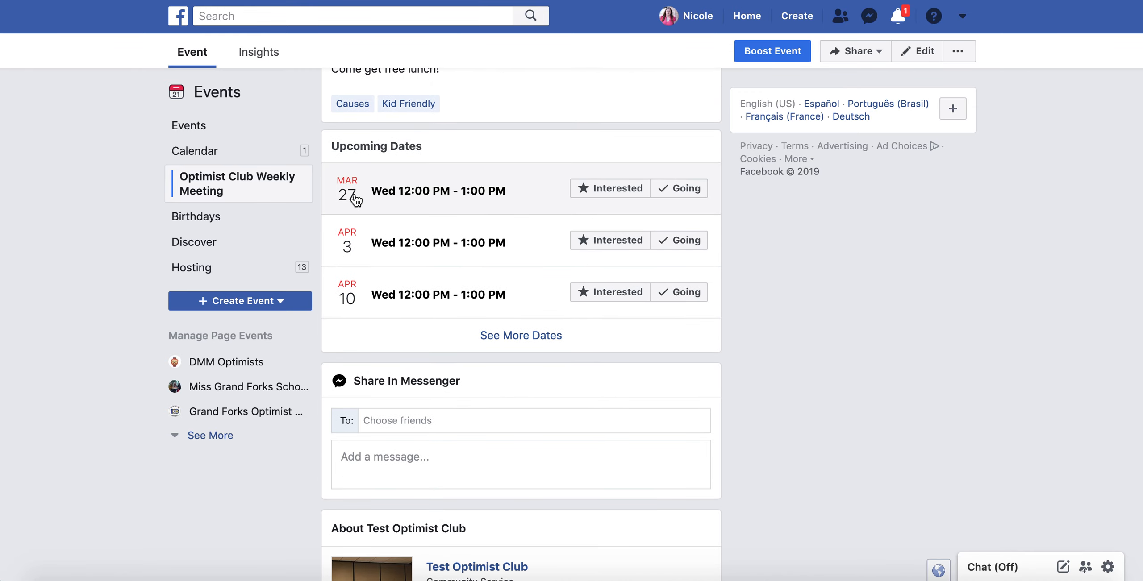
scroll(457, 402, "down", 8)
scroll(457, 402, "up", 15)
scroll(457, 401, "down", 15)
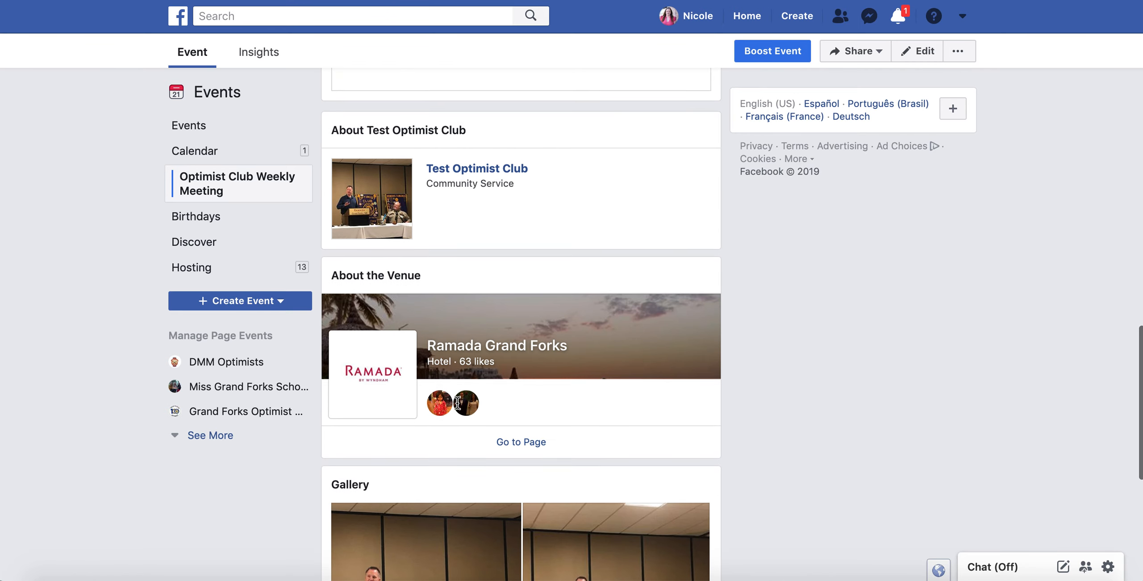
scroll(458, 403, "down", 7)
scroll(457, 403, "up", 15)
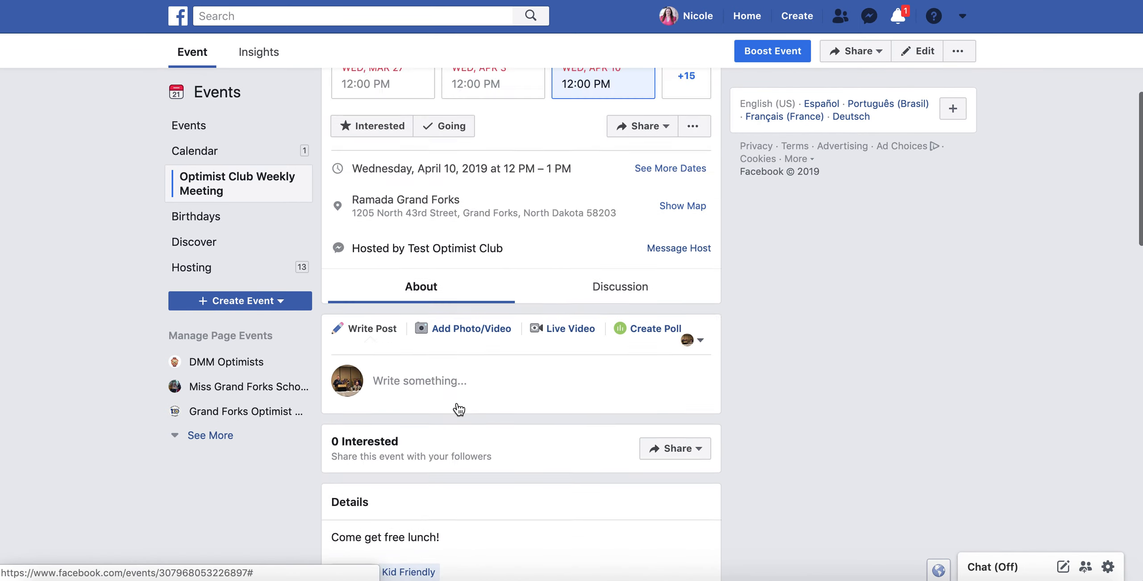
scroll(458, 409, "up", 8)
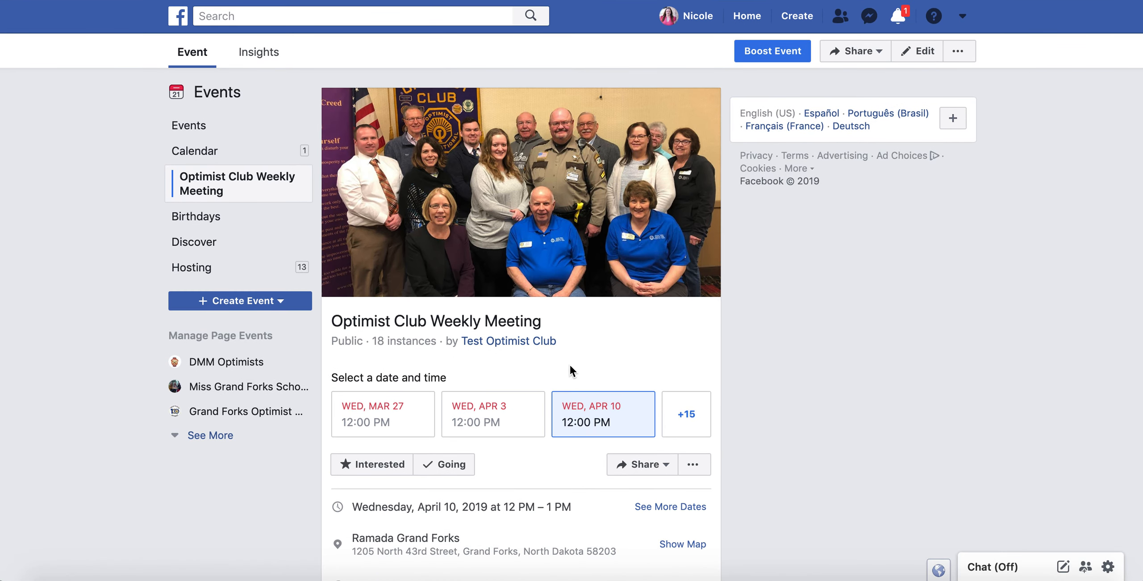
left_click(488, 346)
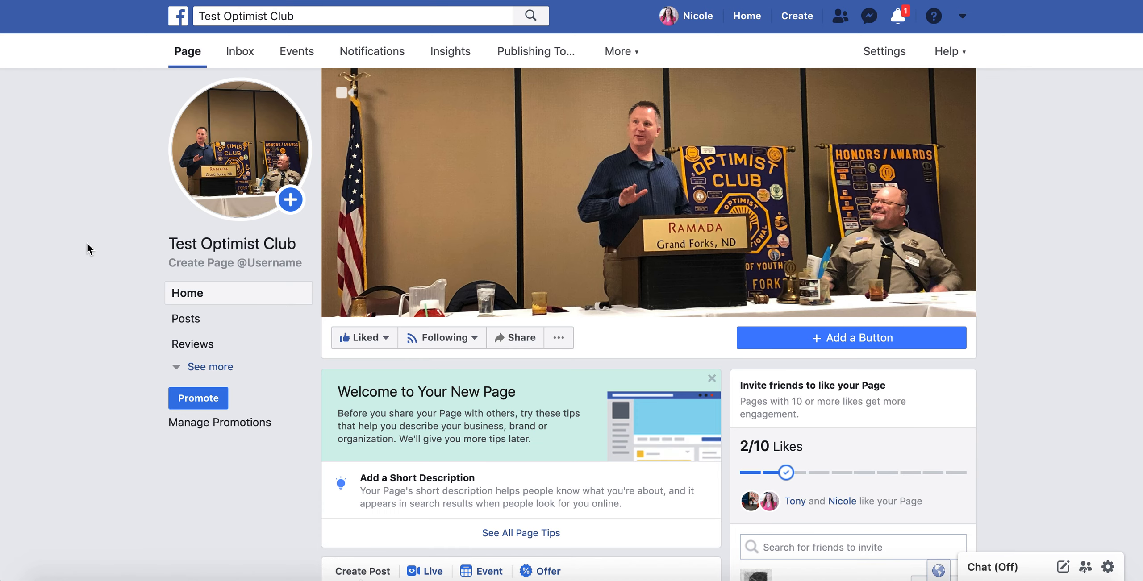
Pin the Optimist Club Weekly Meeting event post to the top of the club's page.
scroll(86, 241, "down", 5)
scroll(87, 248, "down", 2)
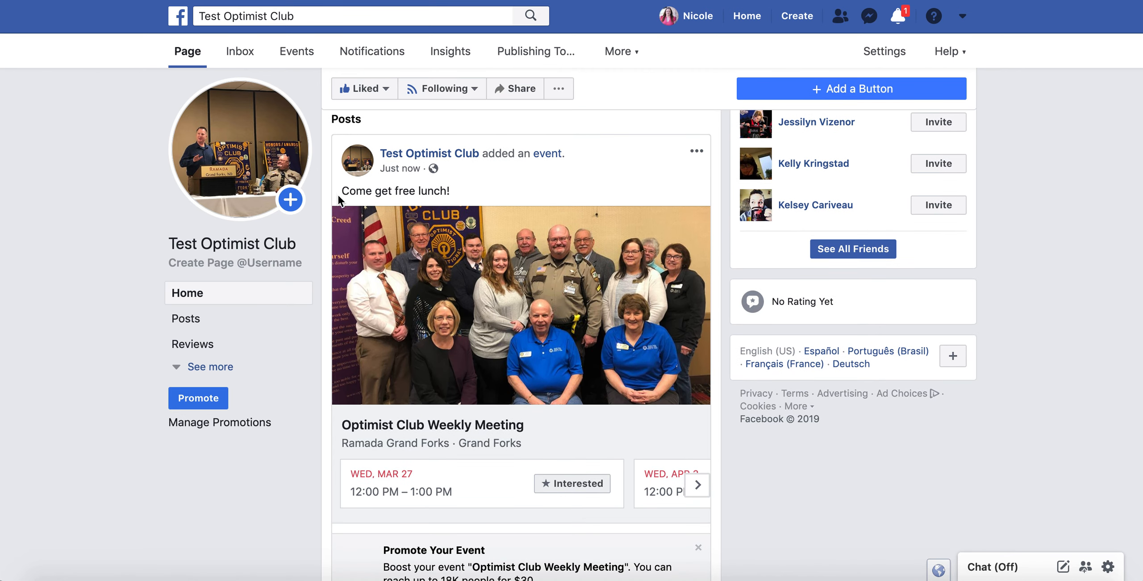
scroll(528, 243, "down", 4)
scroll(528, 244, "up", 4)
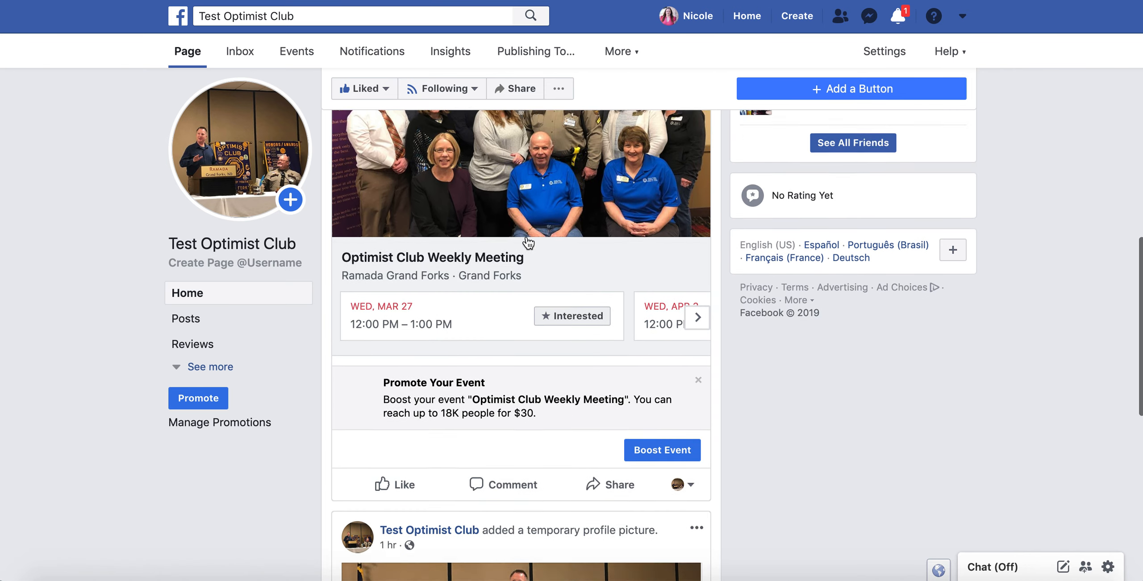
left_click(695, 164)
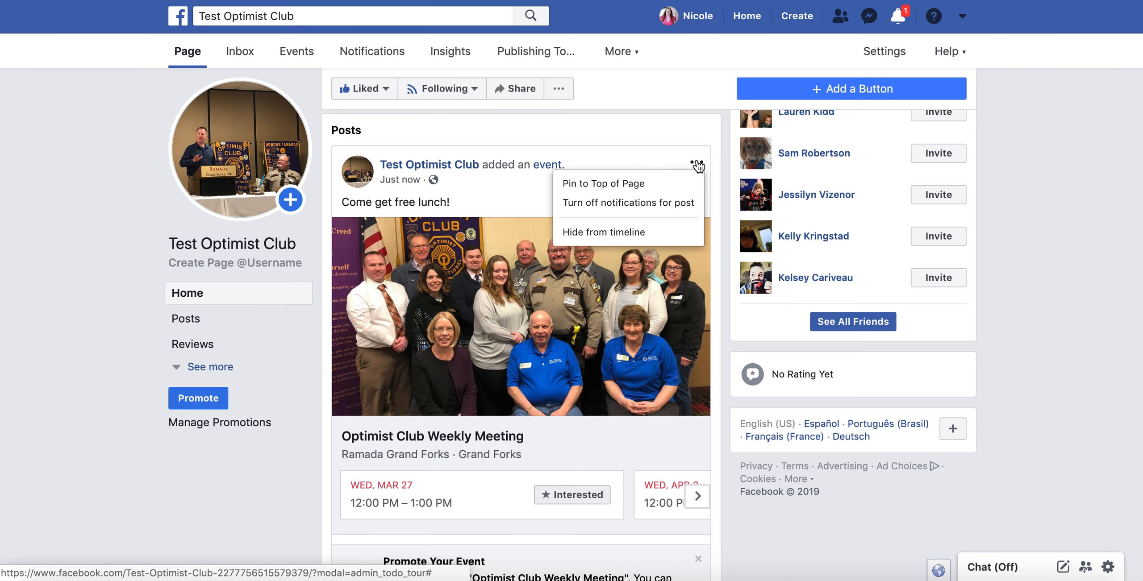
left_click(604, 189)
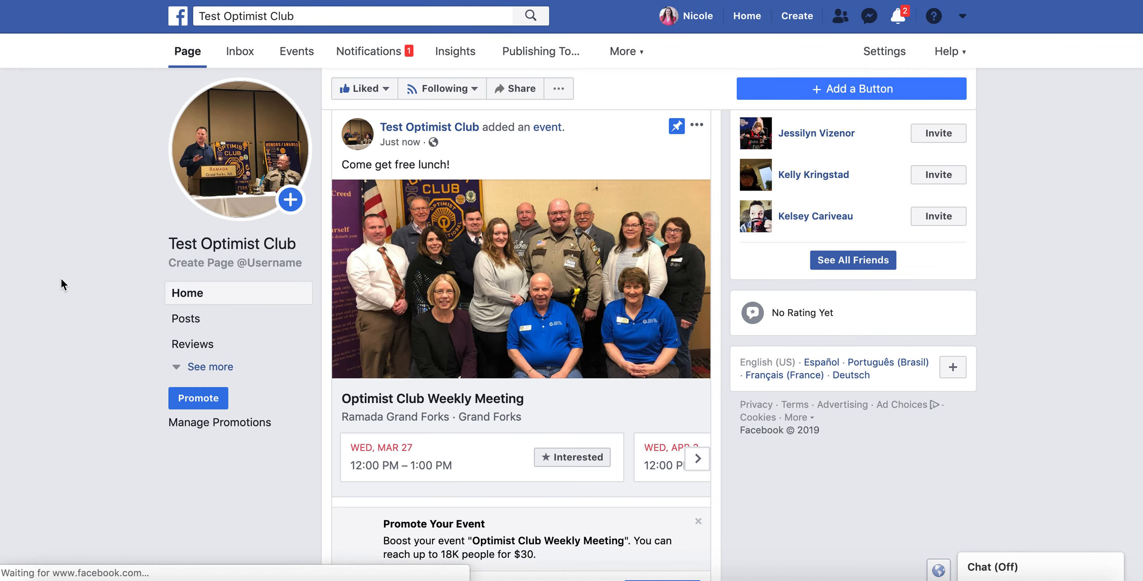
Open the Optimist Club Weekly Meeting event page from the pinned post.
scroll(61, 279, "down", 2)
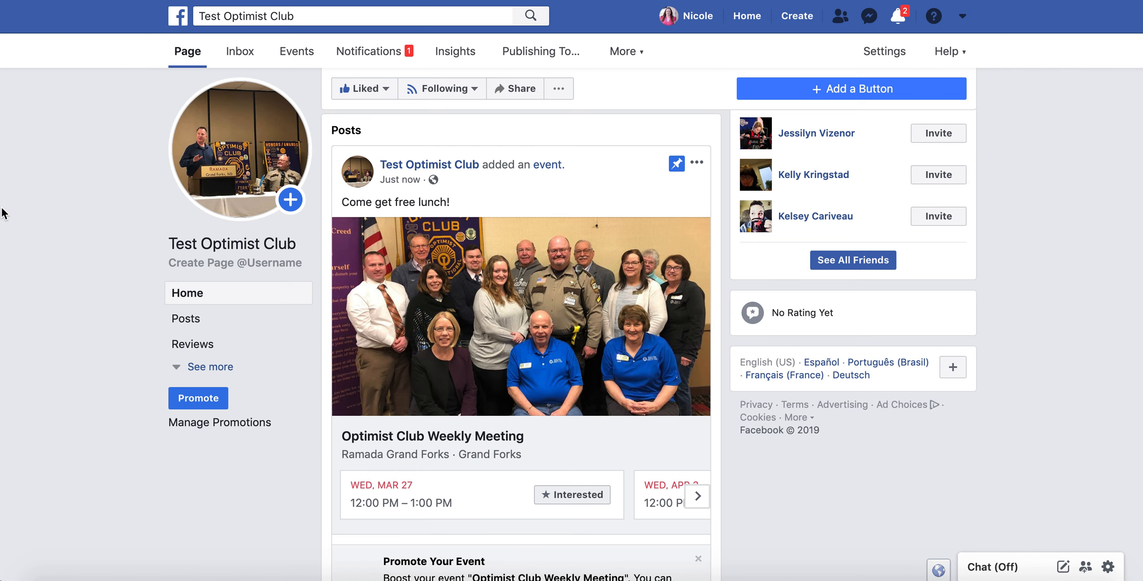
scroll(2, 213, "down", 1)
scroll(3, 214, "up", 2)
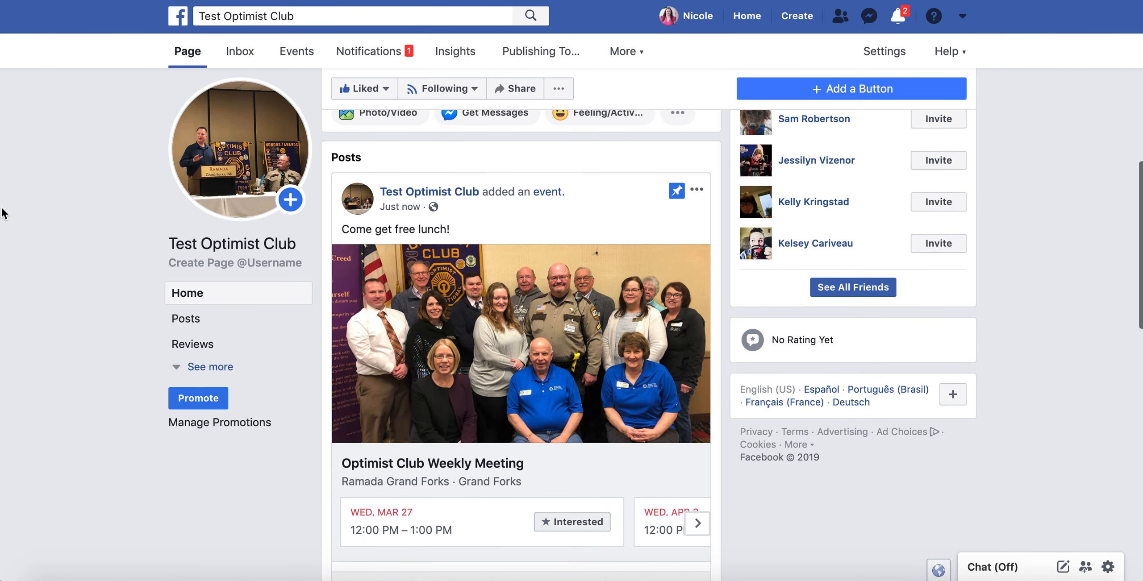
scroll(38, 194, "down", 3)
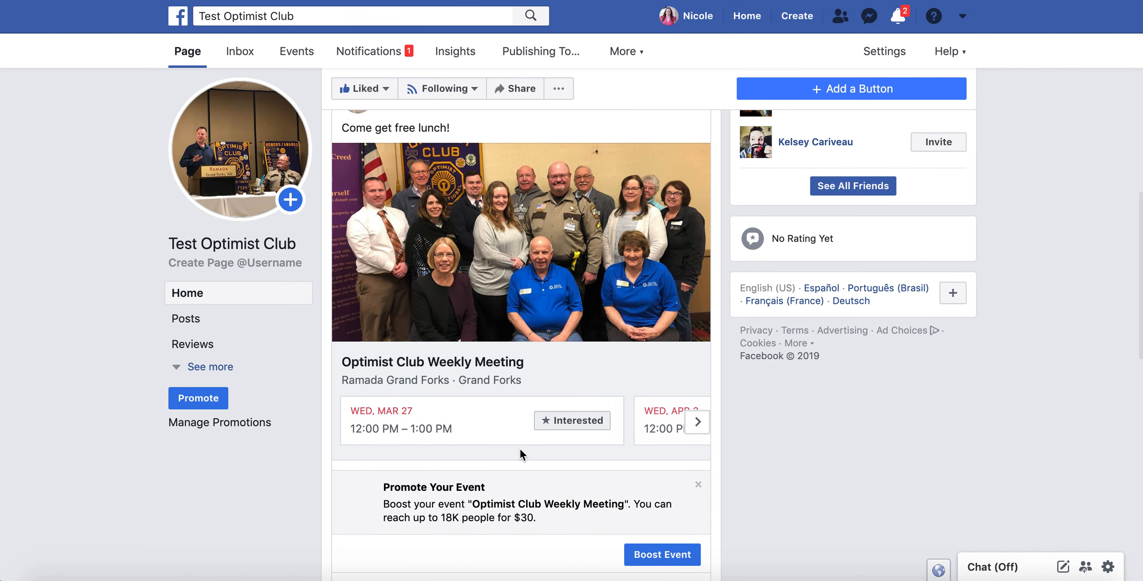
left_click(428, 365)
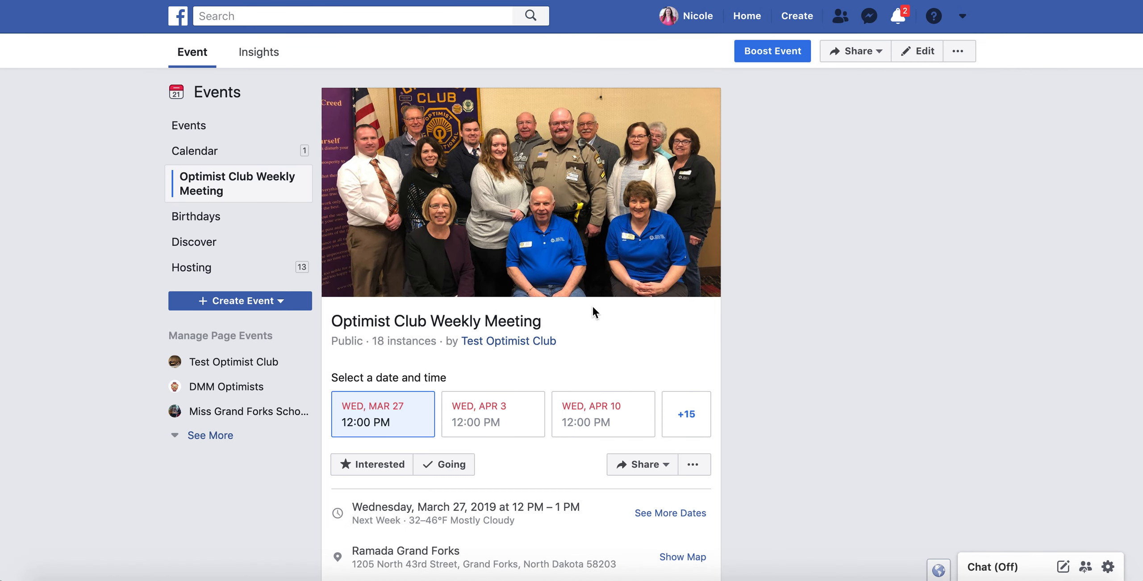
Invite one selected friend to the Weekly Meeting event through Share > Invite Friends.
scroll(594, 308, "down", 5)
left_click(636, 294)
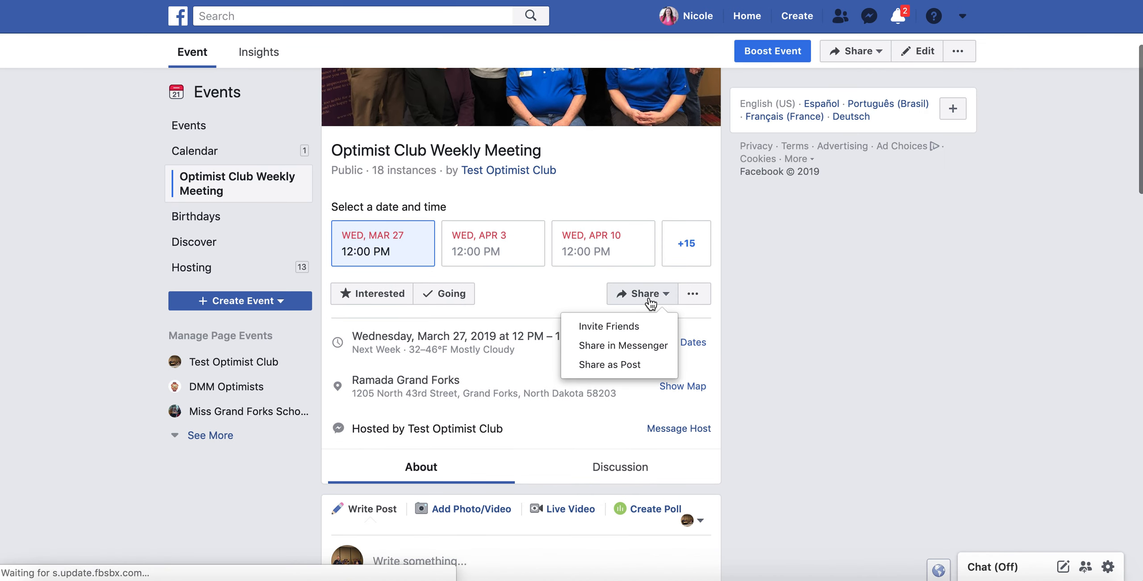
left_click(618, 323)
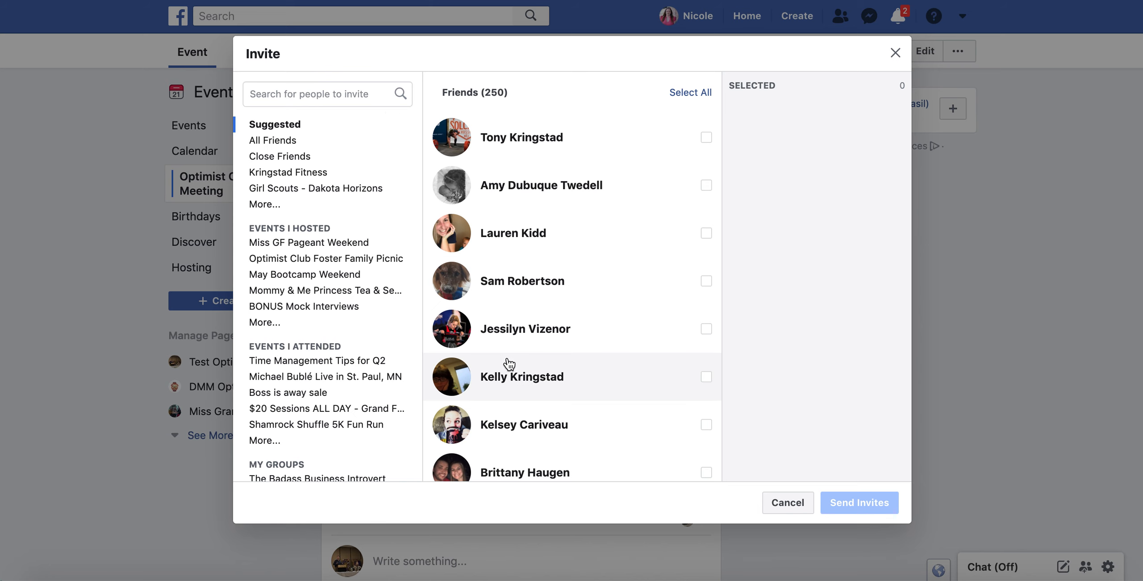
scroll(508, 364, "down", 7)
scroll(507, 359, "down", 9)
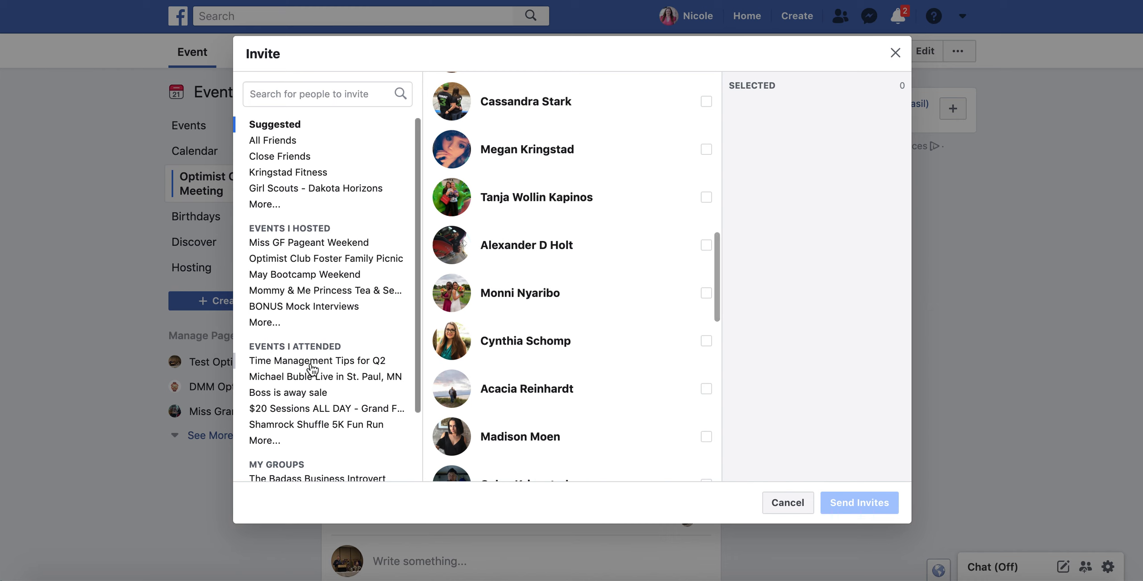
left_click(524, 193)
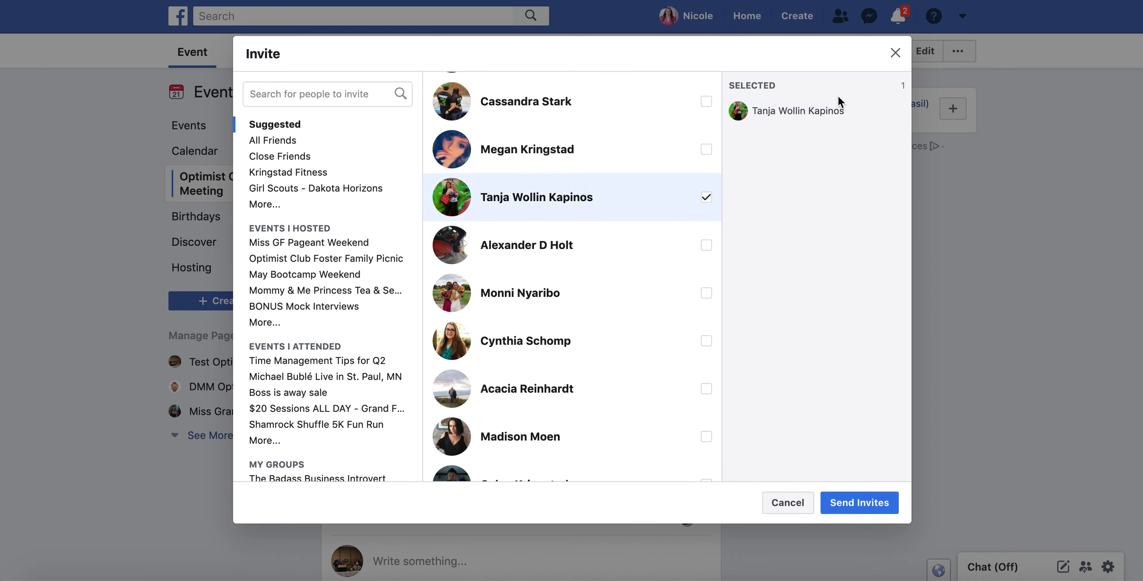
scroll(279, 390, "down", 2)
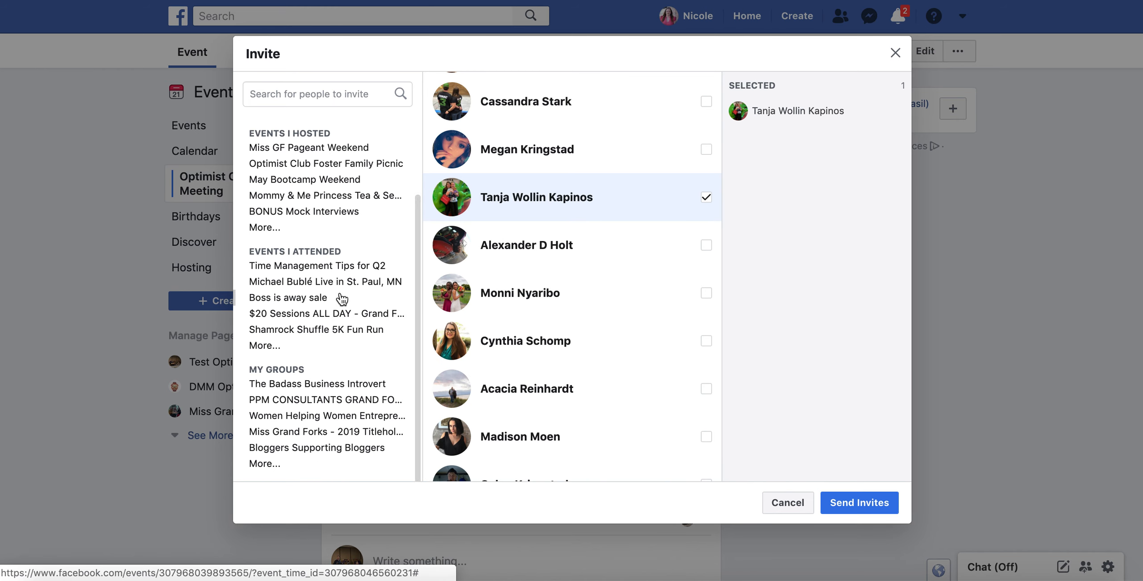
scroll(342, 299, "up", 2)
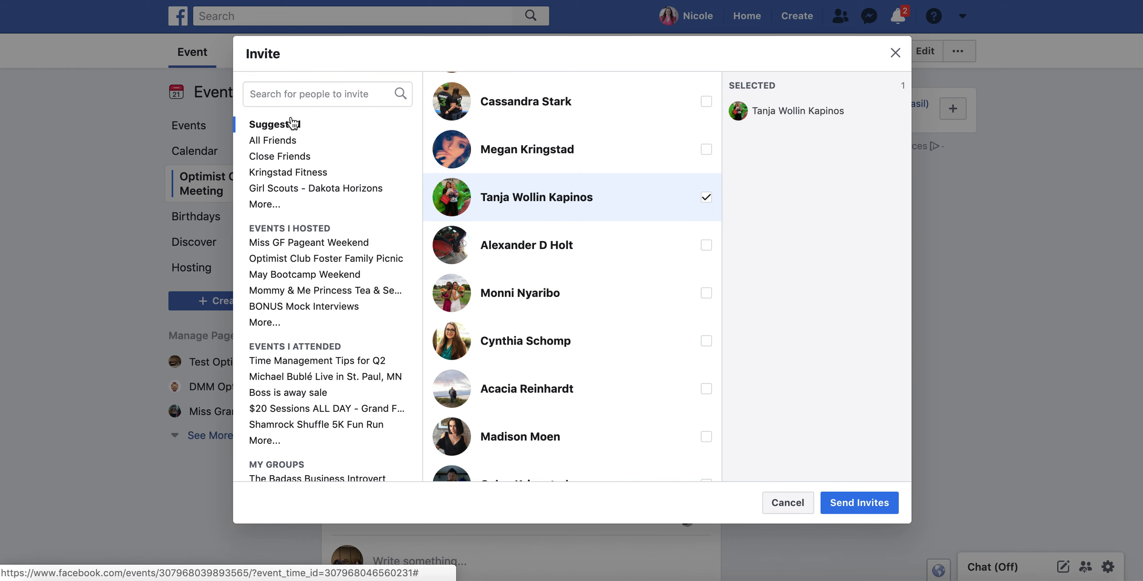
left_click(255, 206)
scroll(282, 234, "down", 3)
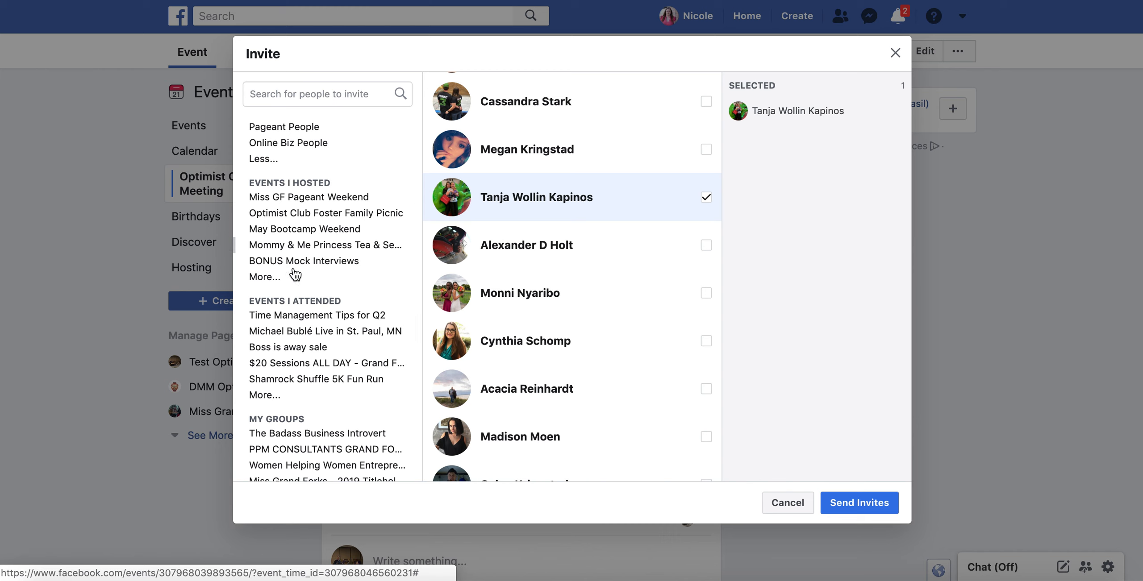
scroll(293, 318, "down", 1)
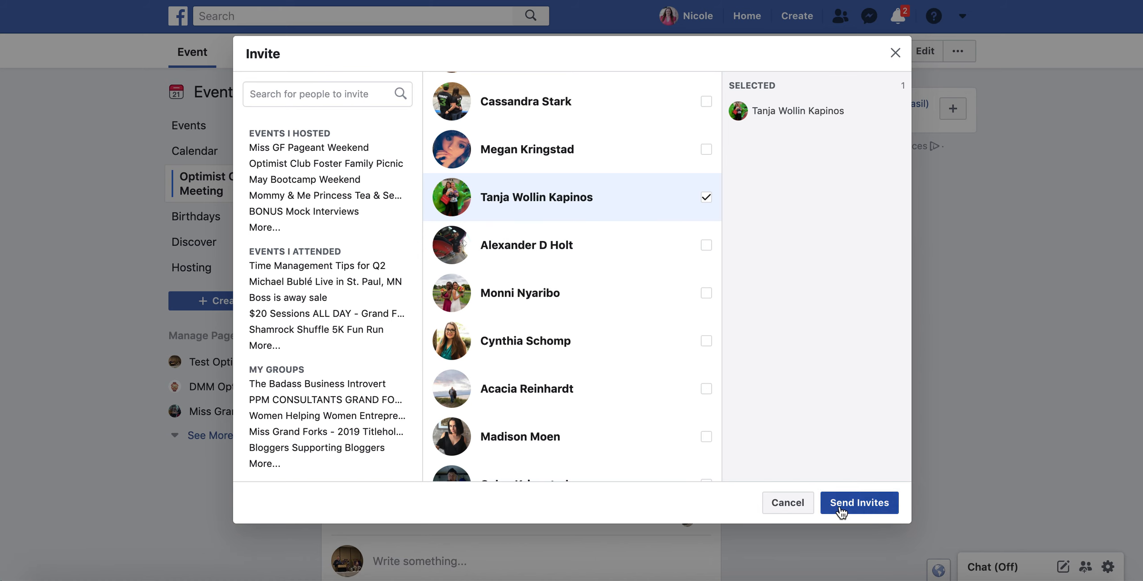
left_click(797, 503)
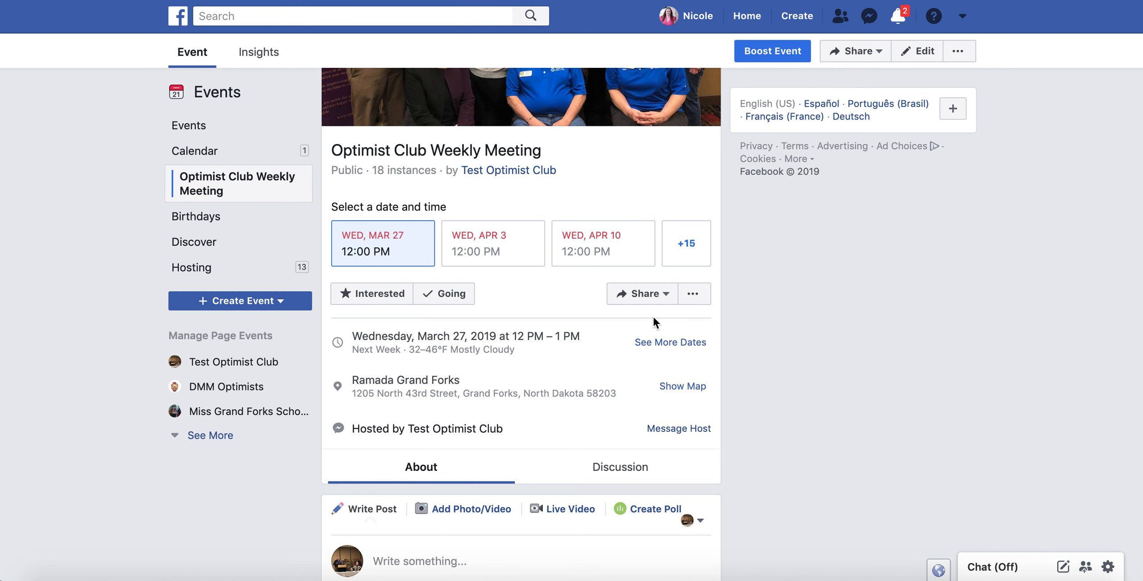
Return to the Test Optimist Club page and start a new event.
left_click(531, 181)
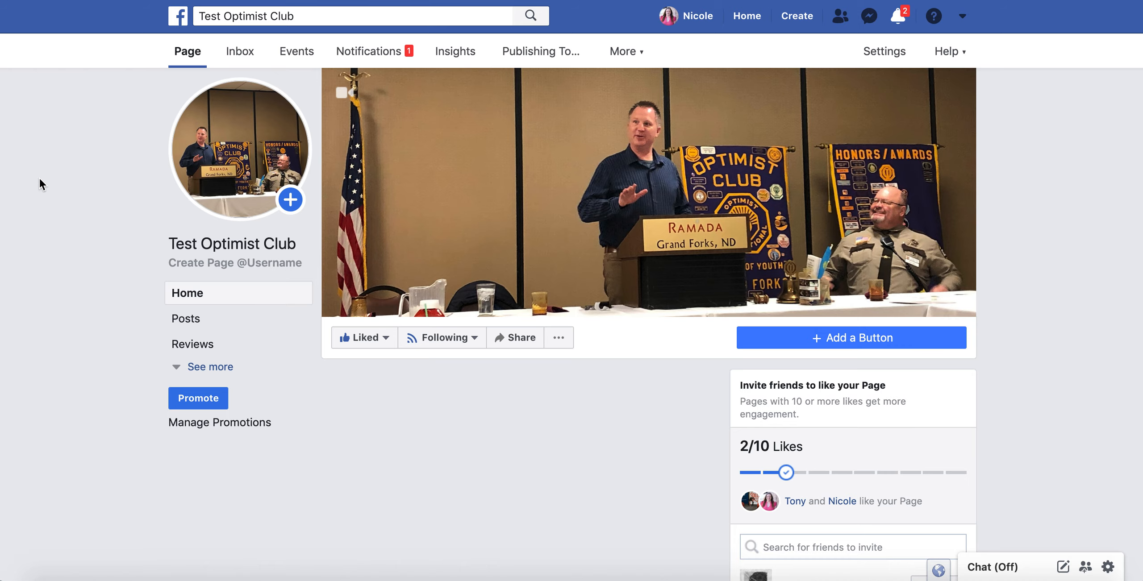
scroll(40, 180, "down", 5)
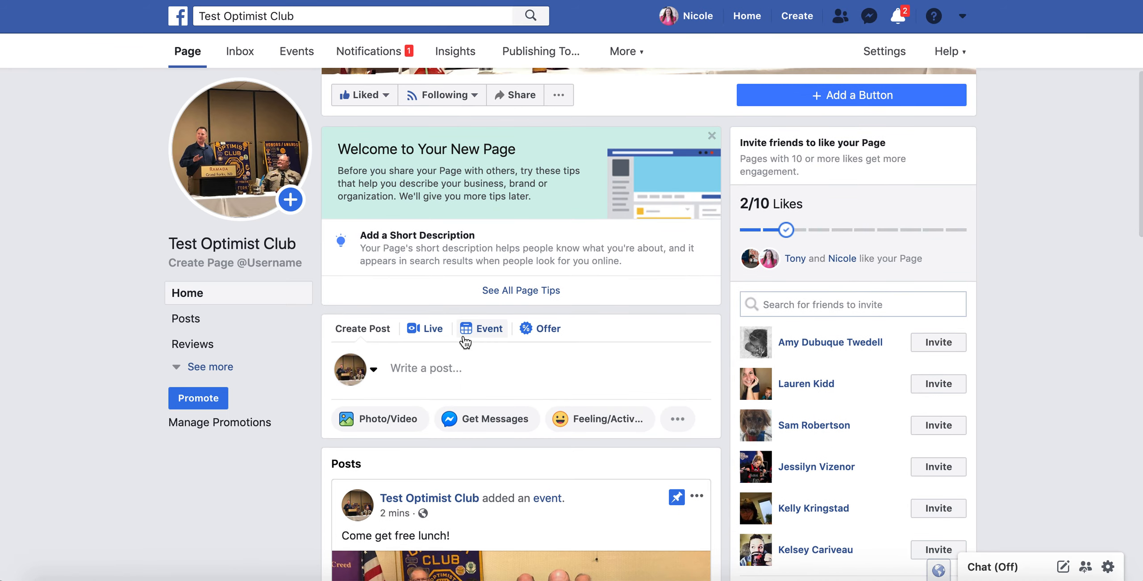
left_click(474, 331)
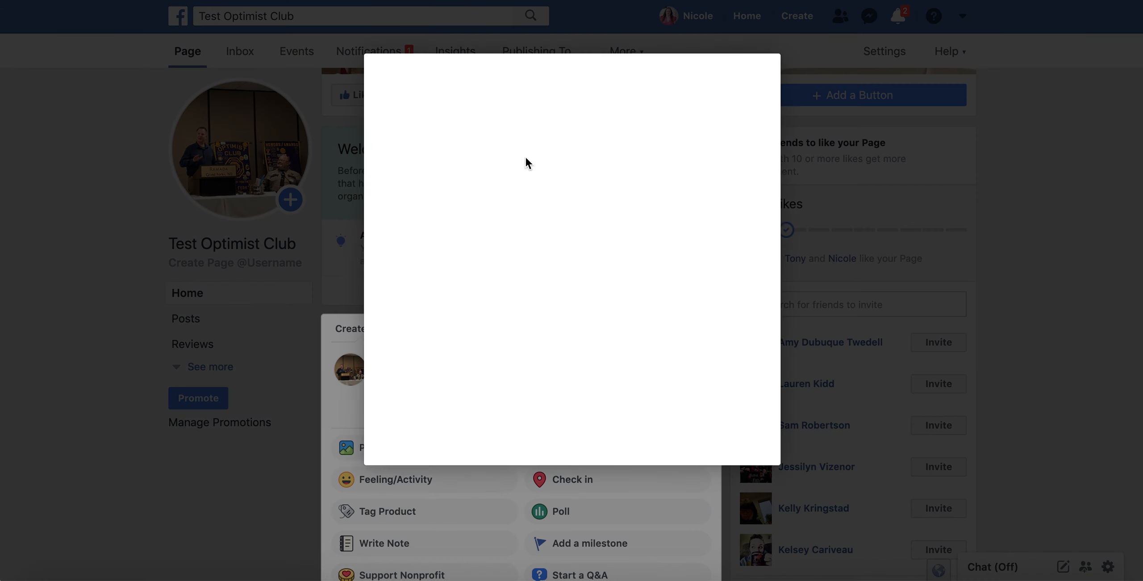
Name the event Bowling Fundriaser and set its location to Red Ray Lanes.
type("Bowling Fundriaser")
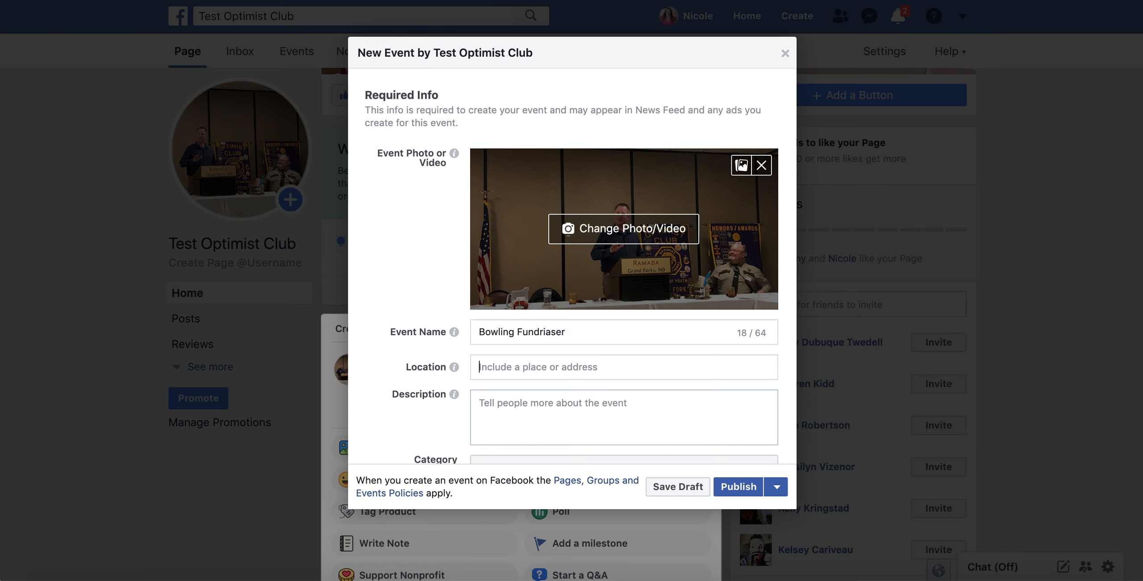
key("Tab")
type("red ray lanes")
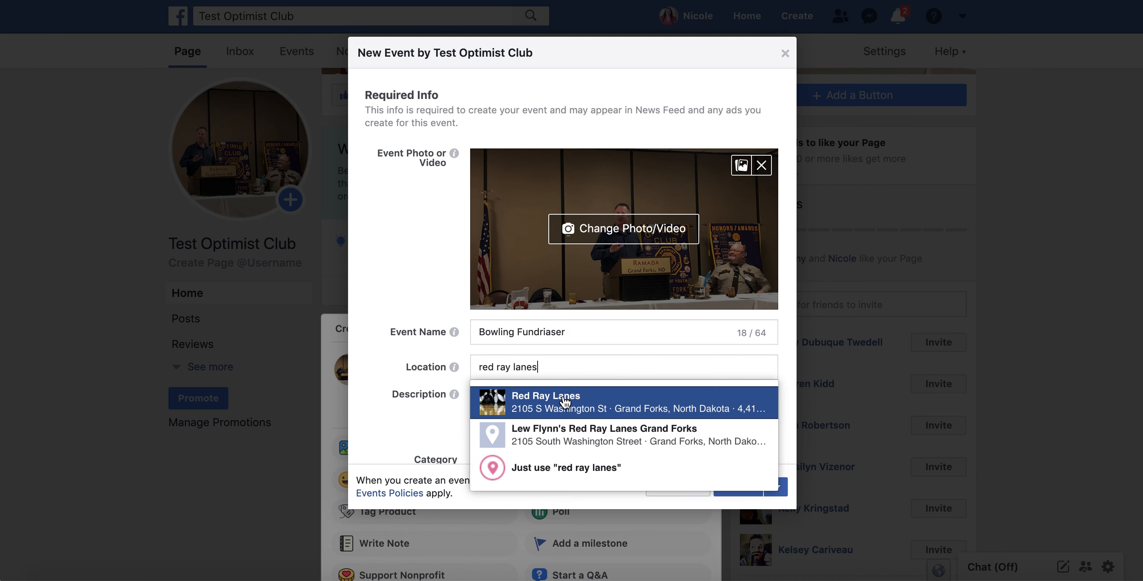
left_click(565, 397)
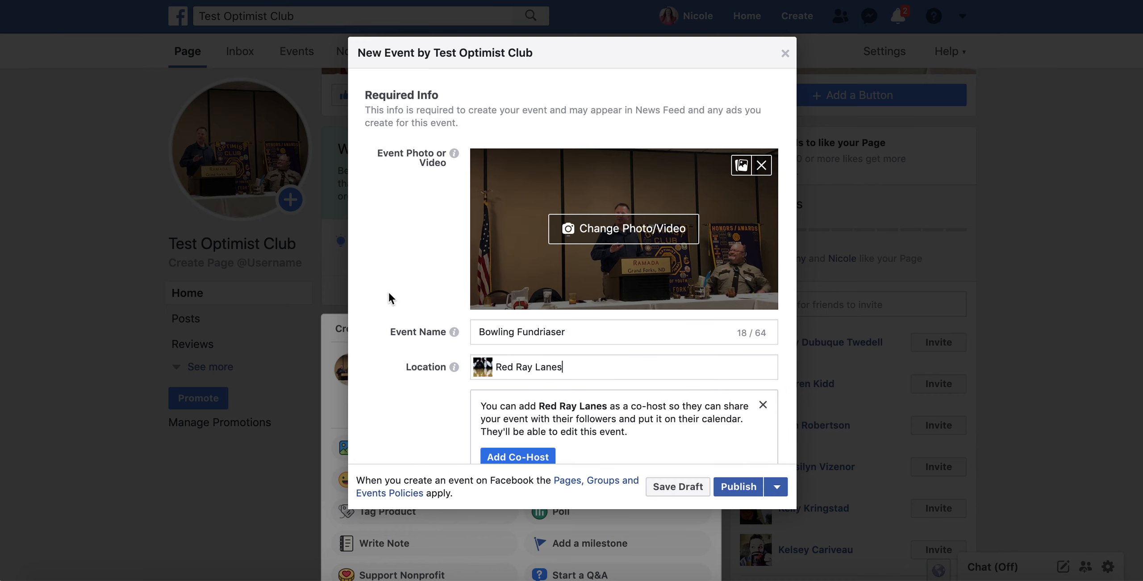
Dismiss the co-host suggestion and add the description 'help us raise money for safe kids'.
scroll(388, 297, "down", 4)
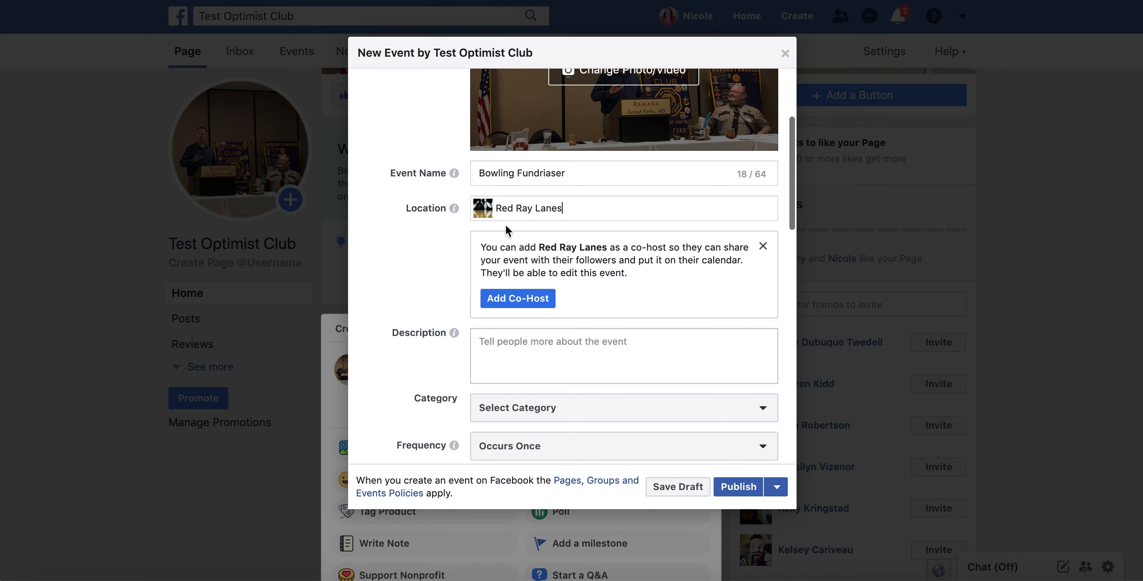
left_click(762, 246)
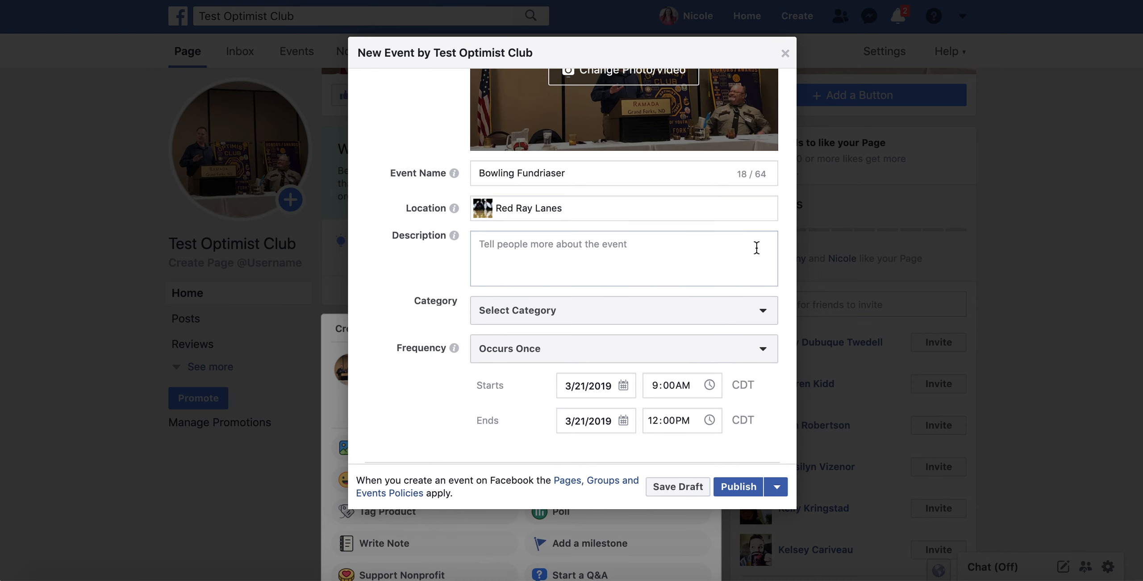
left_click(603, 236)
type("help us raise money for safe kids")
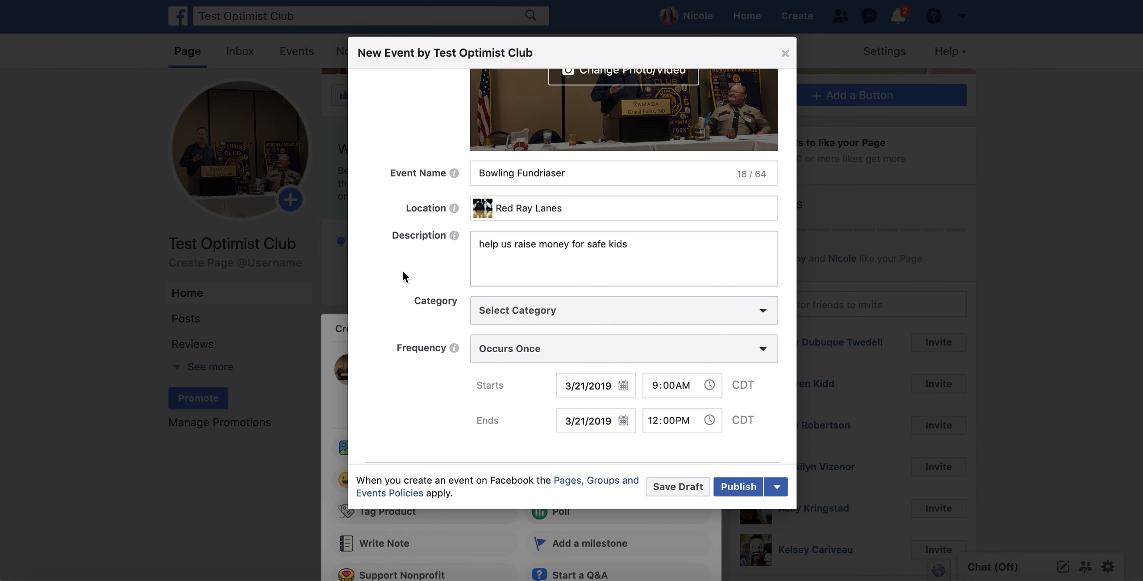
scroll(403, 273, "up", 4)
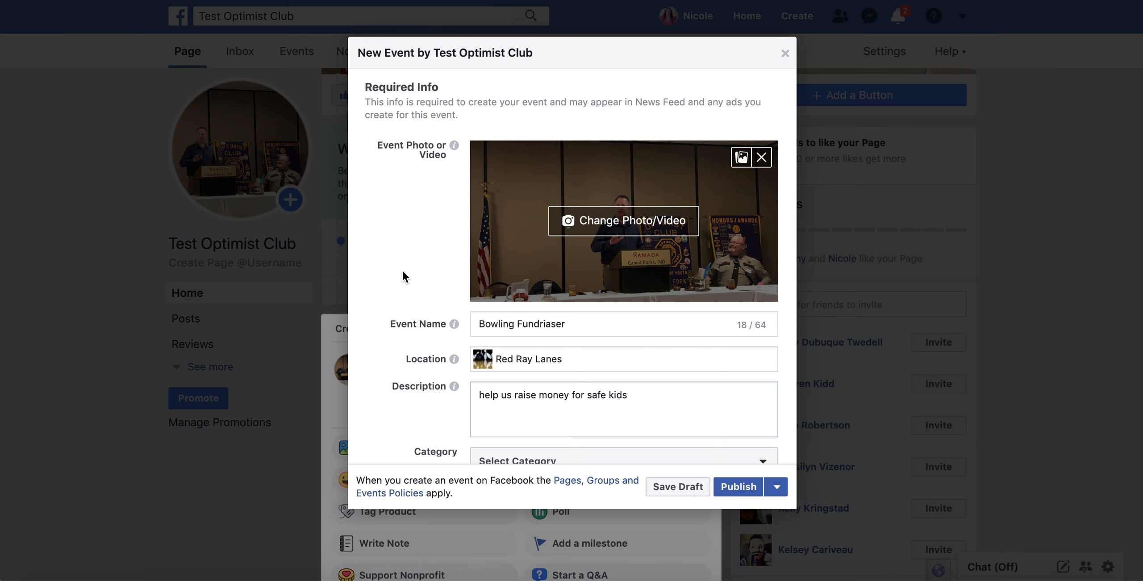
scroll(402, 271, "down", 3)
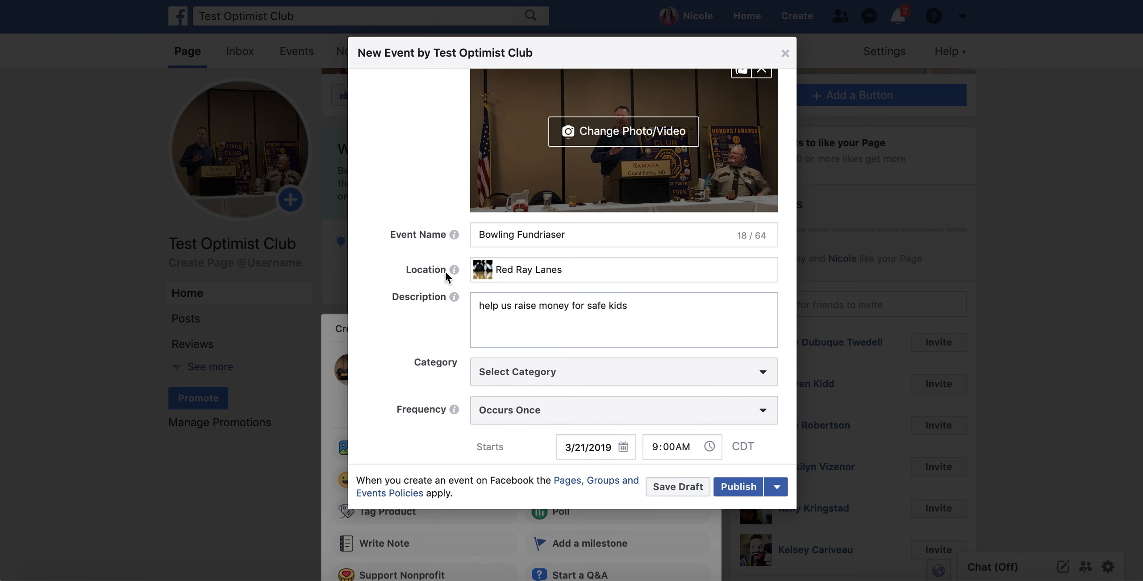
Set the event category to Causes.
scroll(420, 276, "down", 3)
scroll(421, 280, "down", 2)
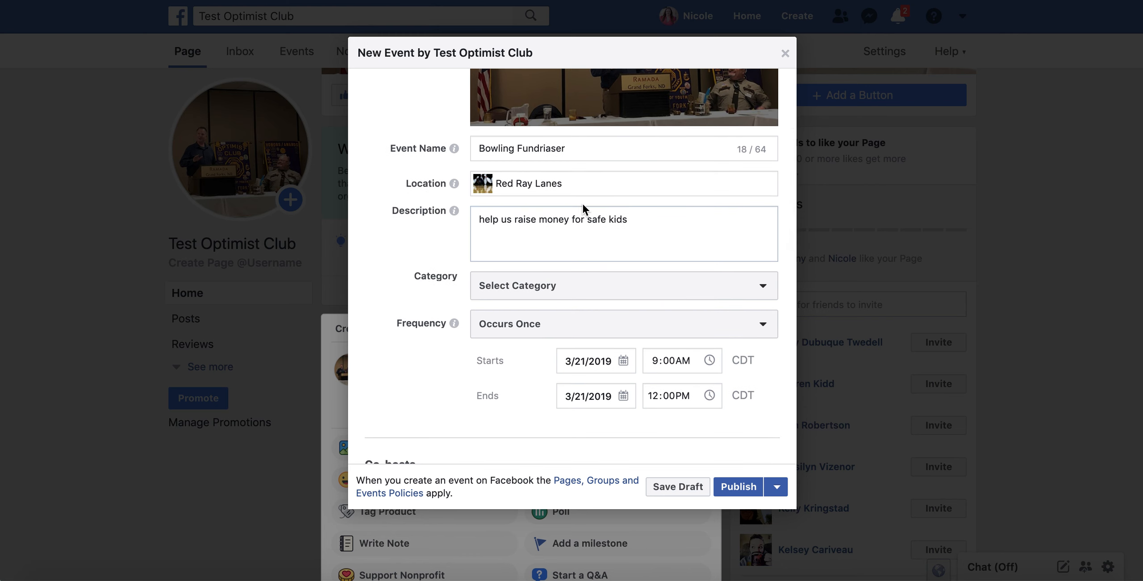
scroll(389, 264, "down", 4)
left_click(546, 221)
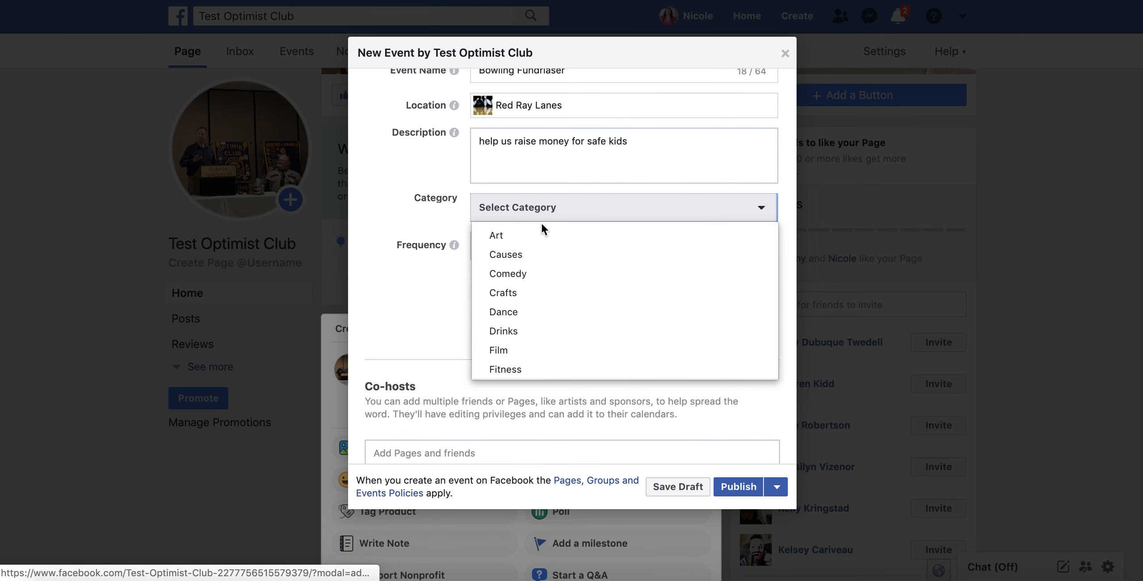
left_click(513, 254)
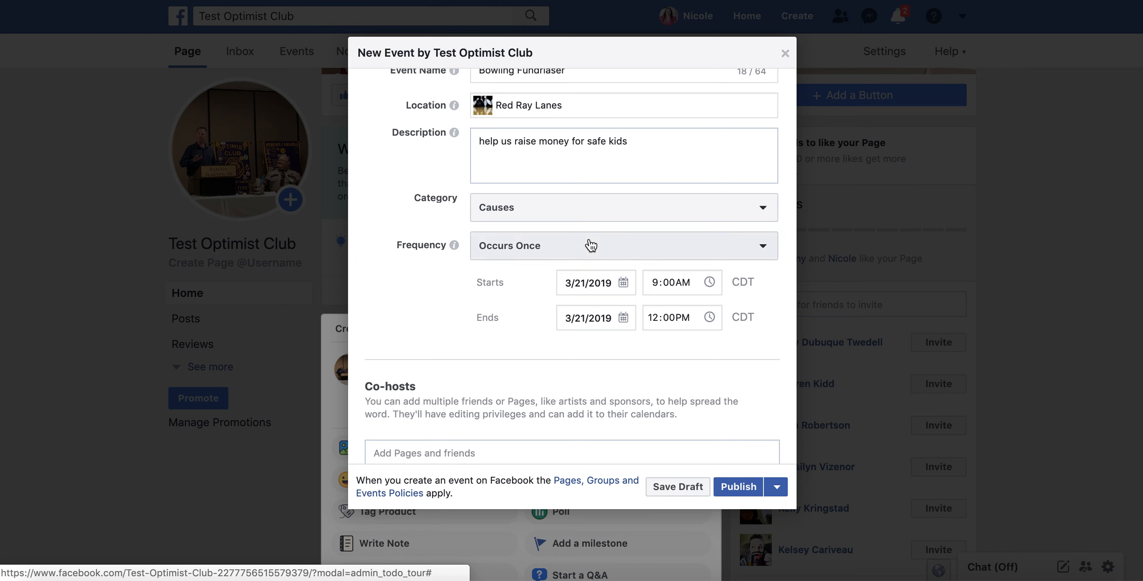
Schedule the event for October 24, 2019, 2:00 PM to 5:00 PM.
left_click(623, 282)
left_click(732, 312)
left_click(736, 315)
left_click(735, 315)
left_click(736, 315)
left_click(735, 315)
left_click(735, 314)
left_click(736, 314)
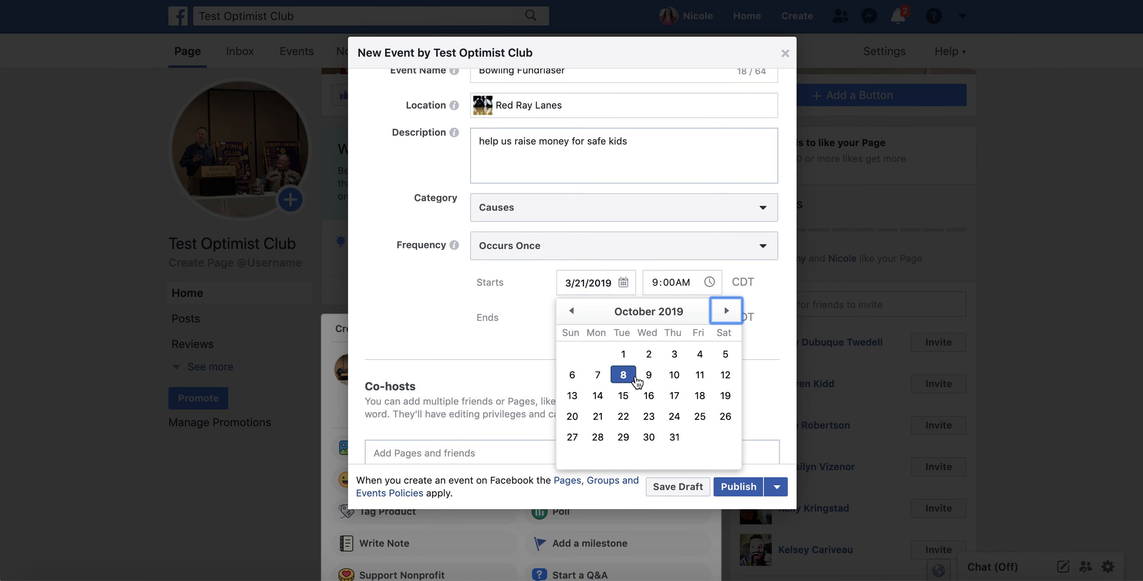
left_click(674, 416)
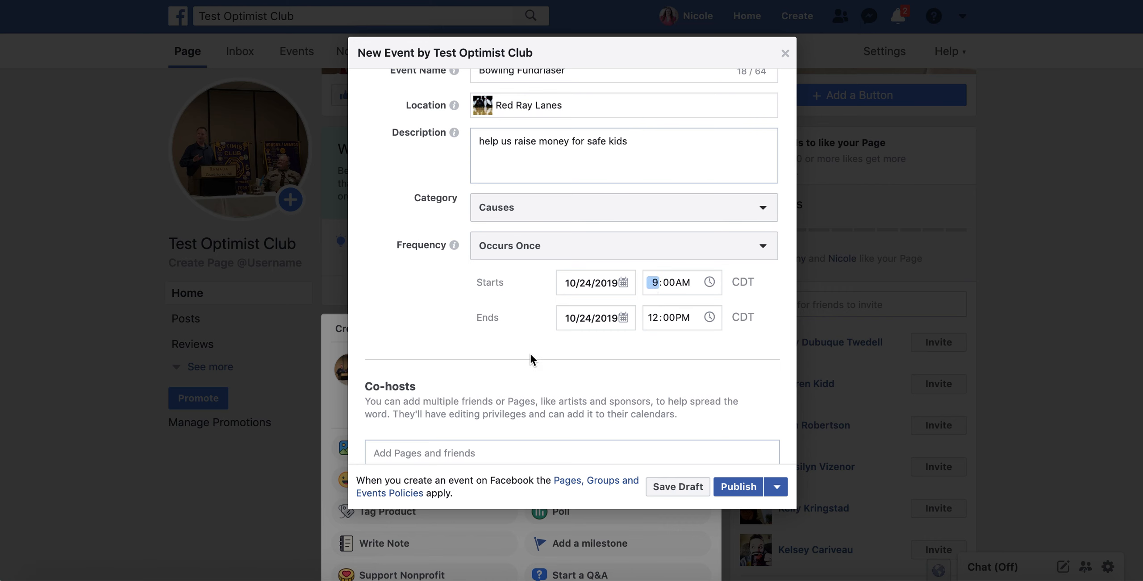
type("1200p")
left_click(653, 283)
left_click(634, 345)
Review the completed Bowling Fundriaser form and publish the event.
scroll(634, 348, "up", 5)
scroll(633, 352, "down", 3)
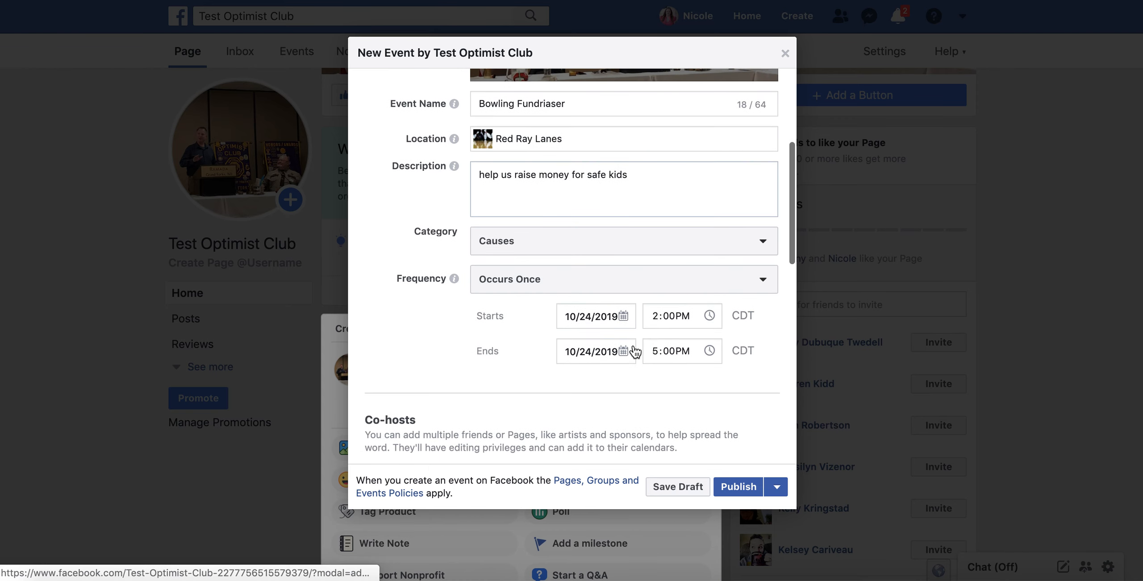
scroll(635, 351, "up", 2)
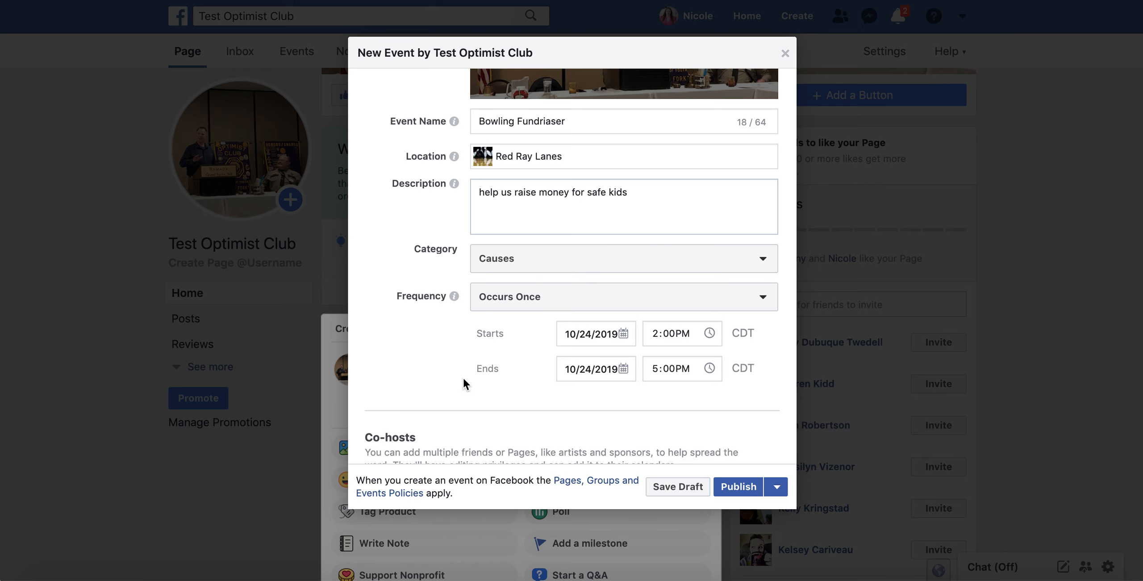
scroll(462, 377, "down", 2)
scroll(462, 377, "up", 3)
scroll(462, 377, "down", 7)
scroll(463, 377, "up", 10)
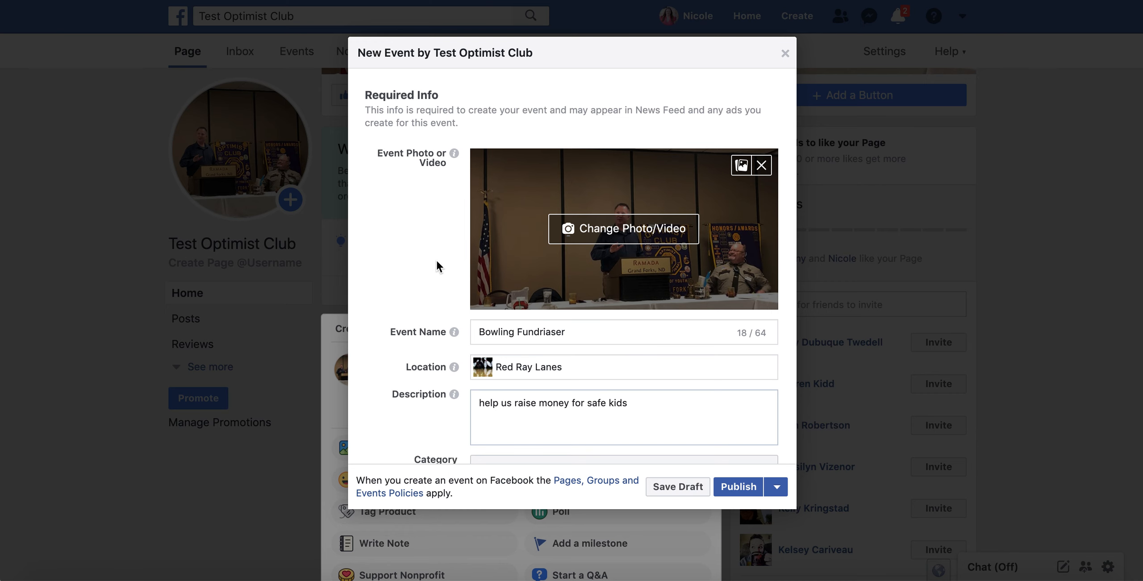
scroll(388, 217, "down", 10)
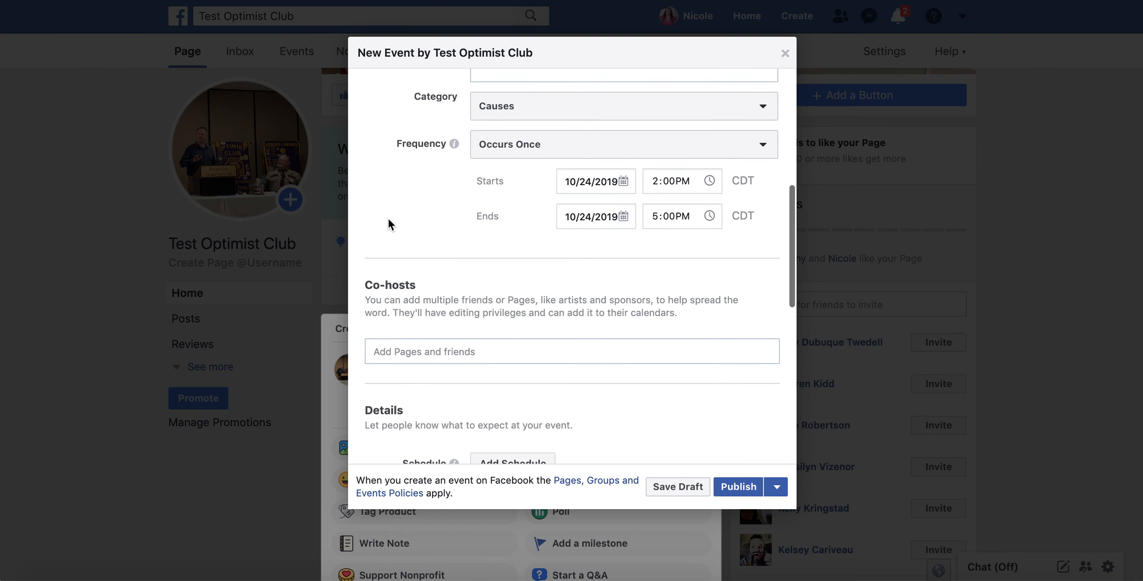
scroll(387, 217, "down", 3)
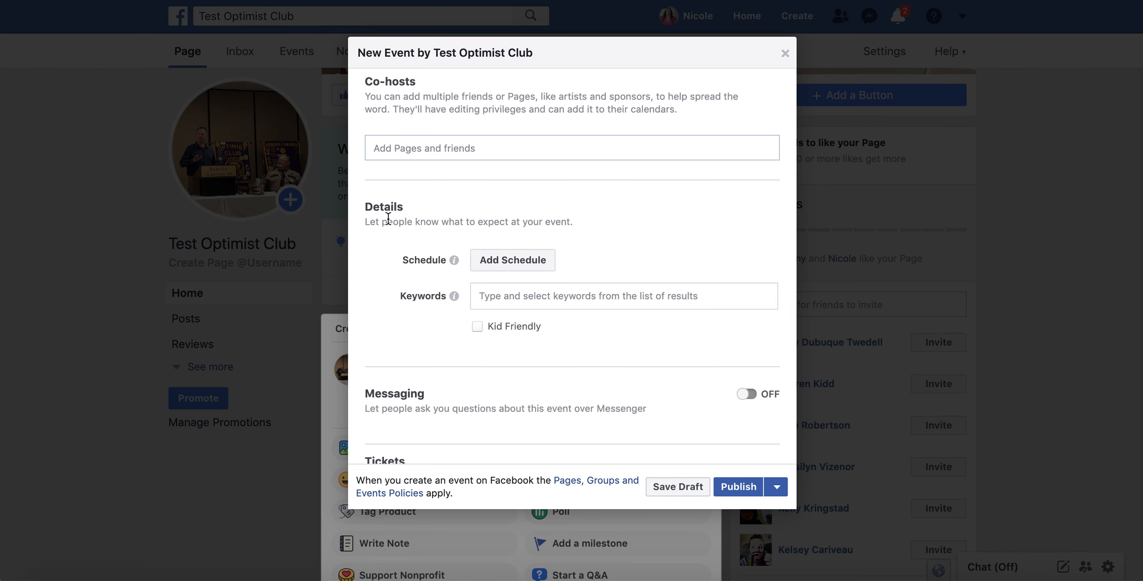
scroll(388, 218, "down", 6)
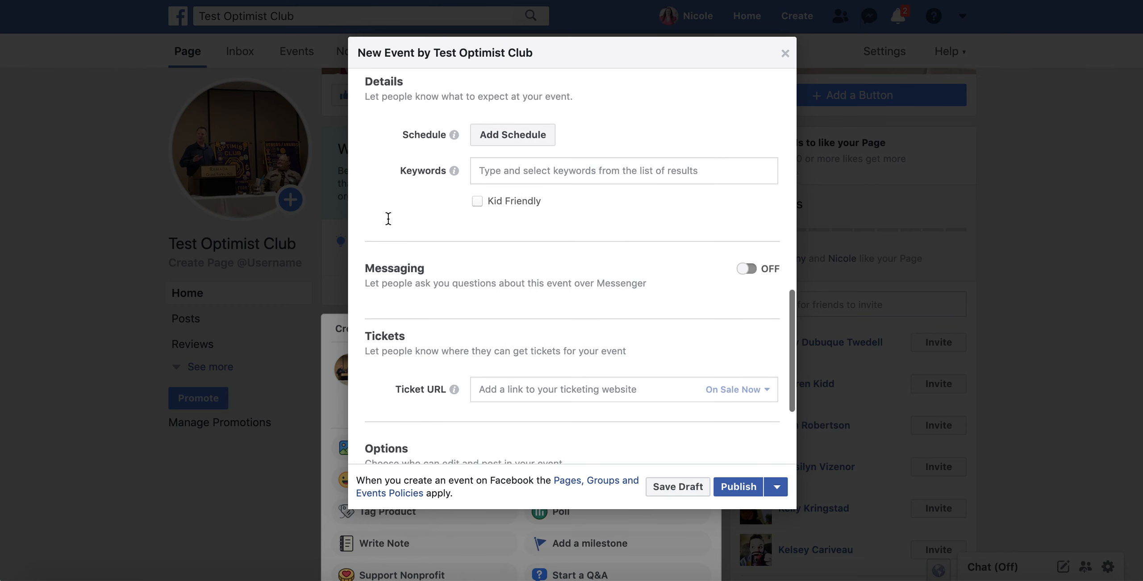
scroll(388, 219, "up", 20)
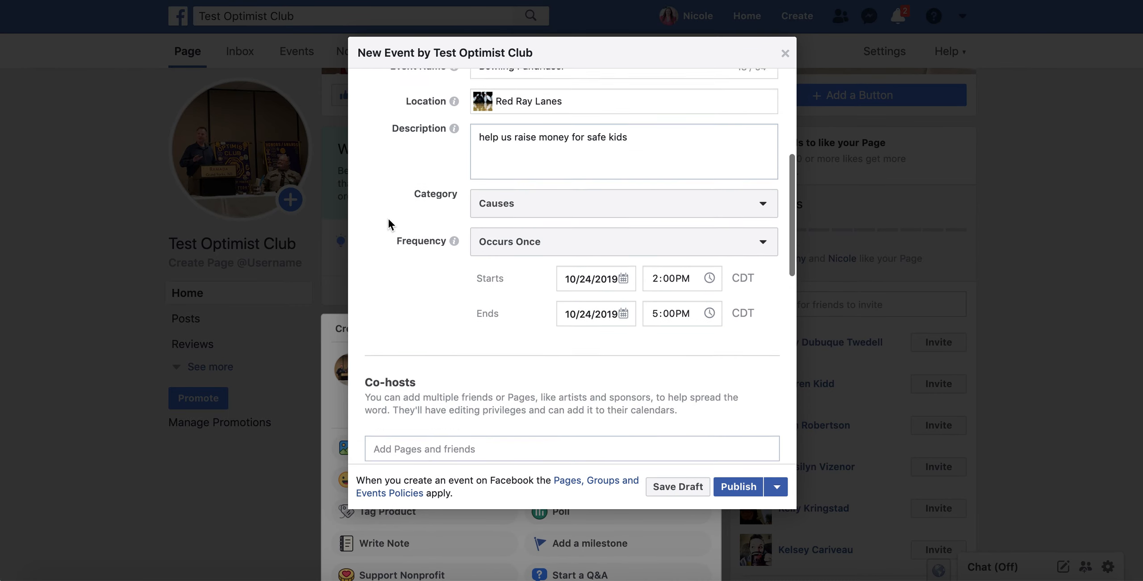
left_click(738, 486)
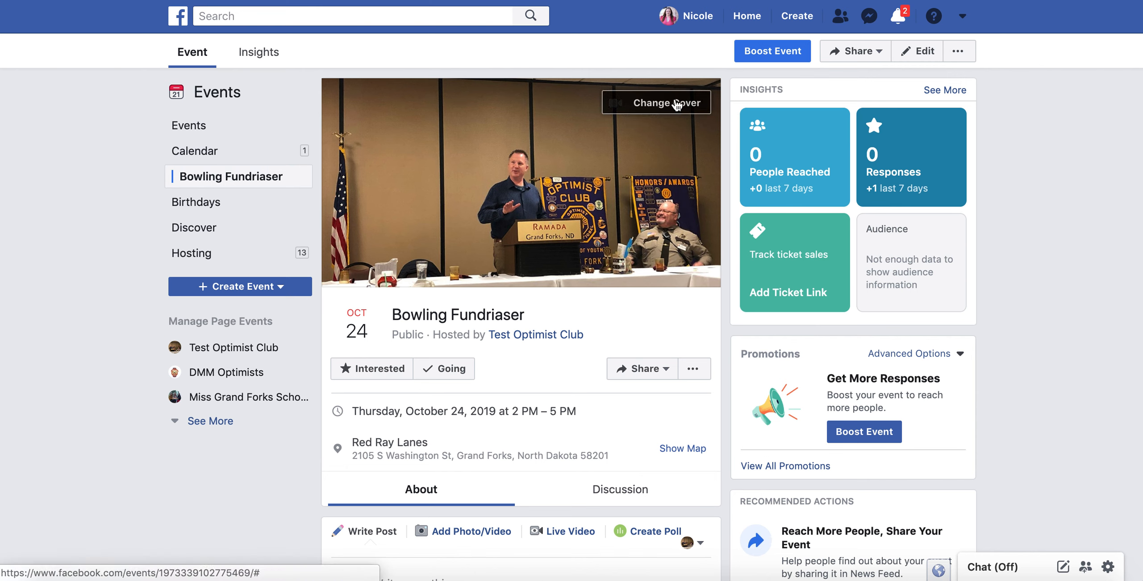
Mark the page as Going to the Bowling Fundriaser event.
left_click(449, 369)
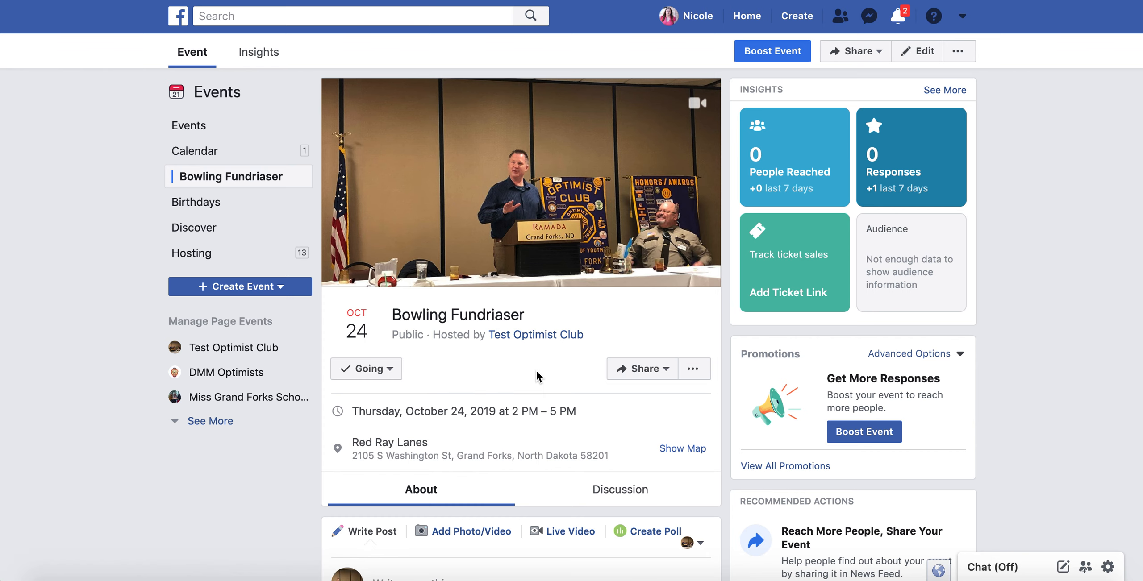
scroll(536, 375, "down", 2)
scroll(520, 280, "down", 3)
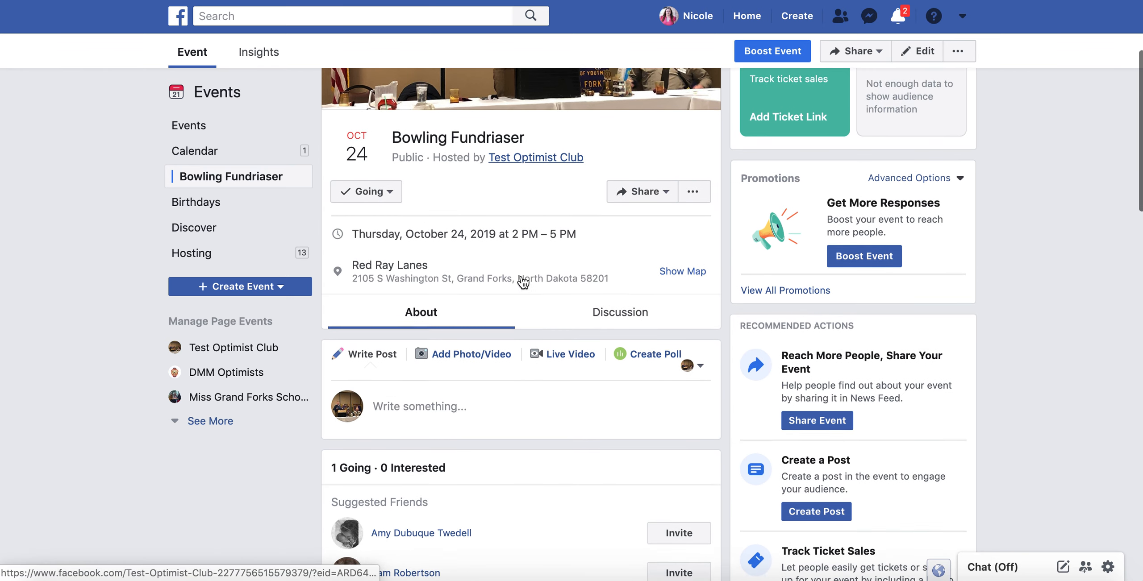
scroll(527, 450, "down", 5)
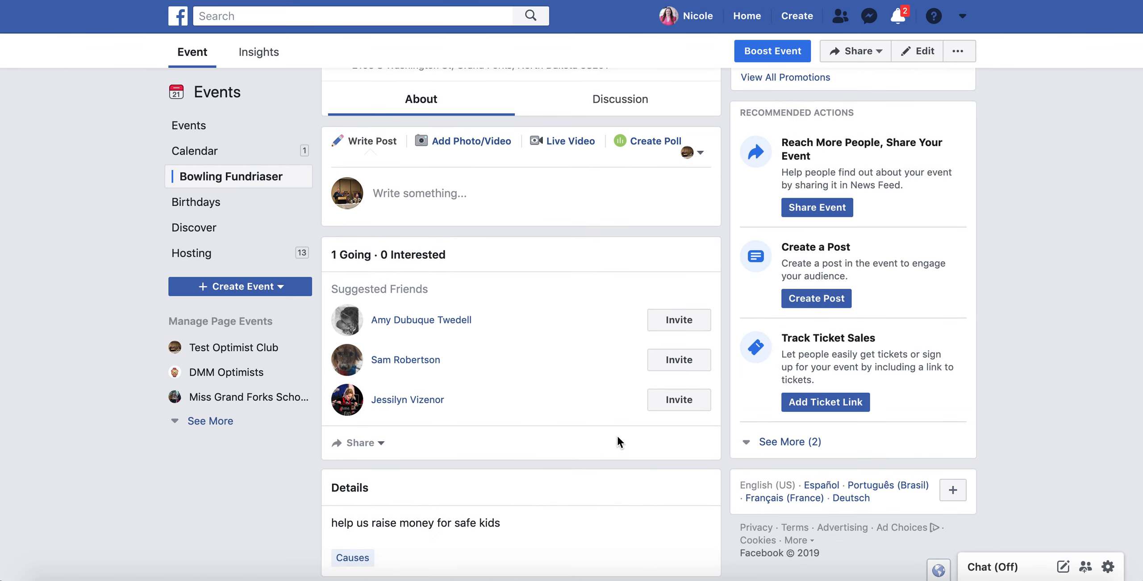
scroll(615, 461, "up", 7)
Begin sharing the event as a timeline post, then cancel it.
left_click(643, 286)
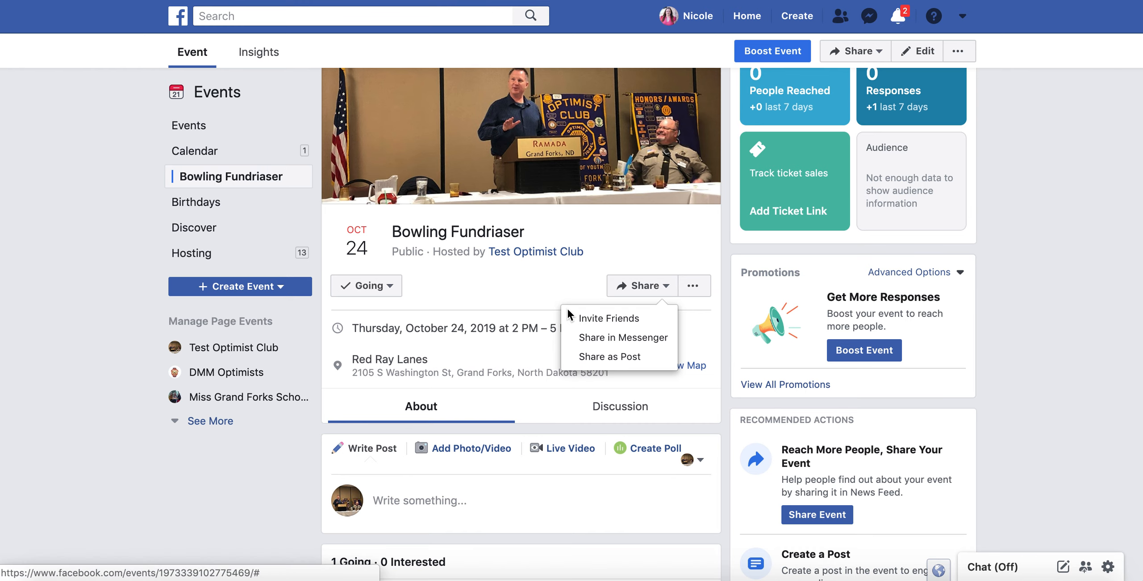
left_click(596, 366)
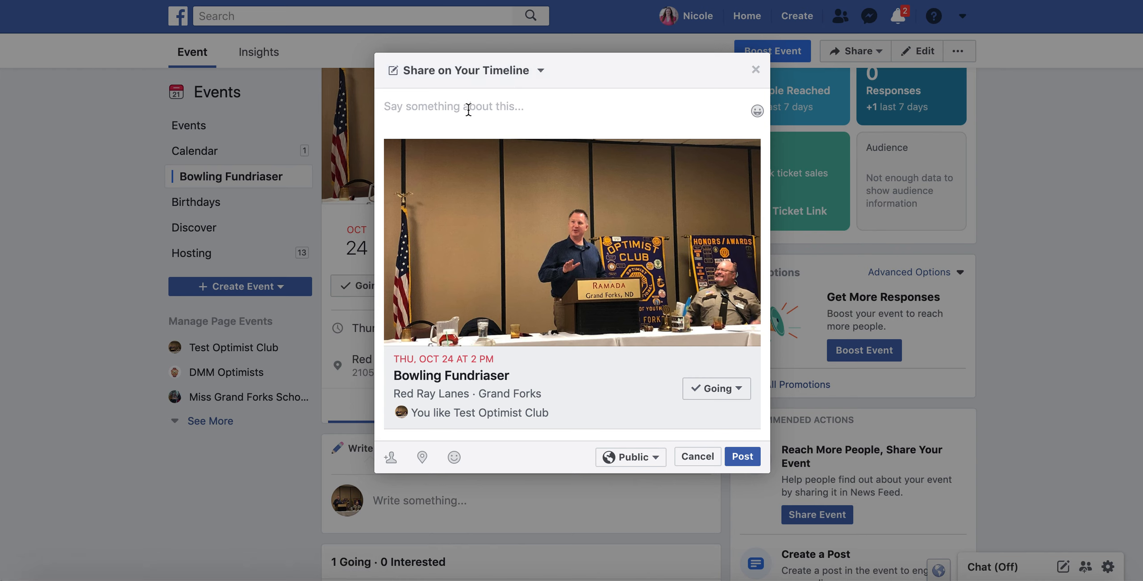
left_click(697, 456)
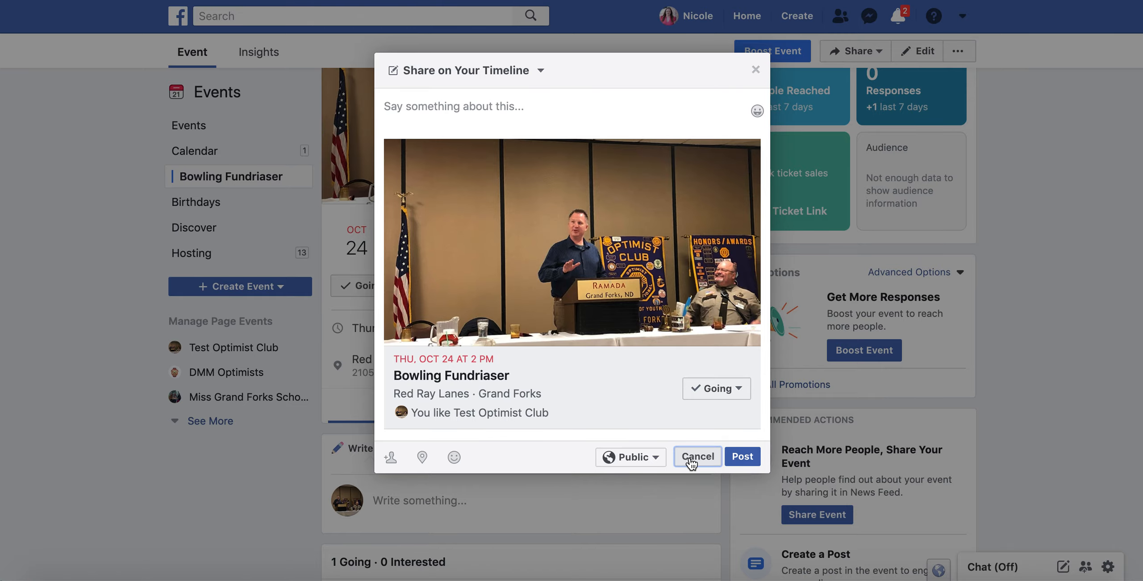
Go to the Test Optimist Club page via the event's host link.
scroll(448, 518, "down", 5)
scroll(449, 518, "down", 5)
scroll(448, 519, "up", 10)
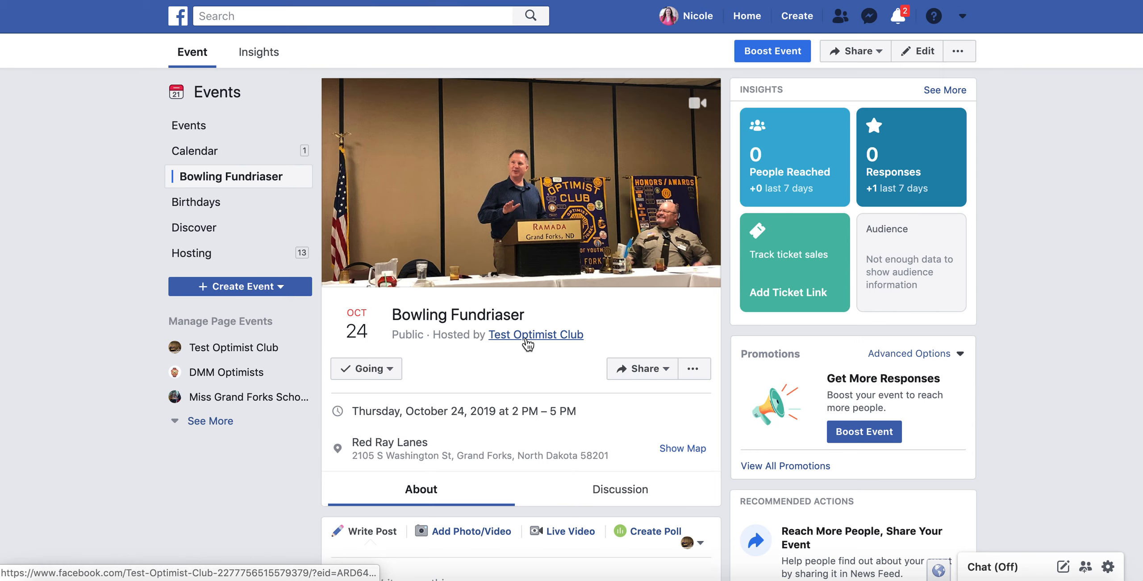
left_click(526, 339)
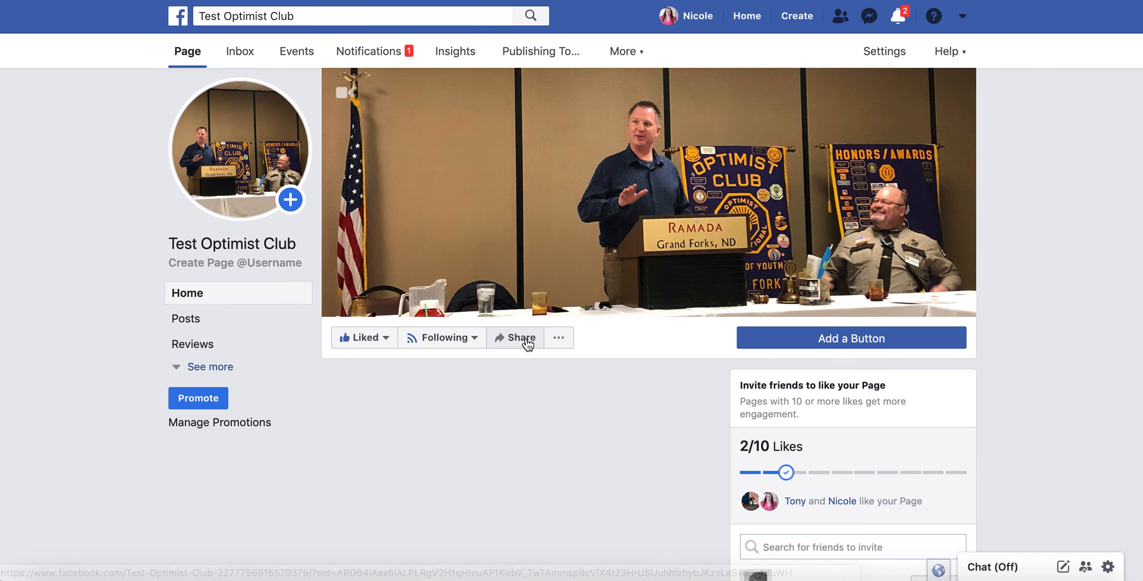
Scroll the club's posts to check the pinned Weekly Meeting and Oct 24 Bowling Fundriaser events.
scroll(102, 243, "down", 10)
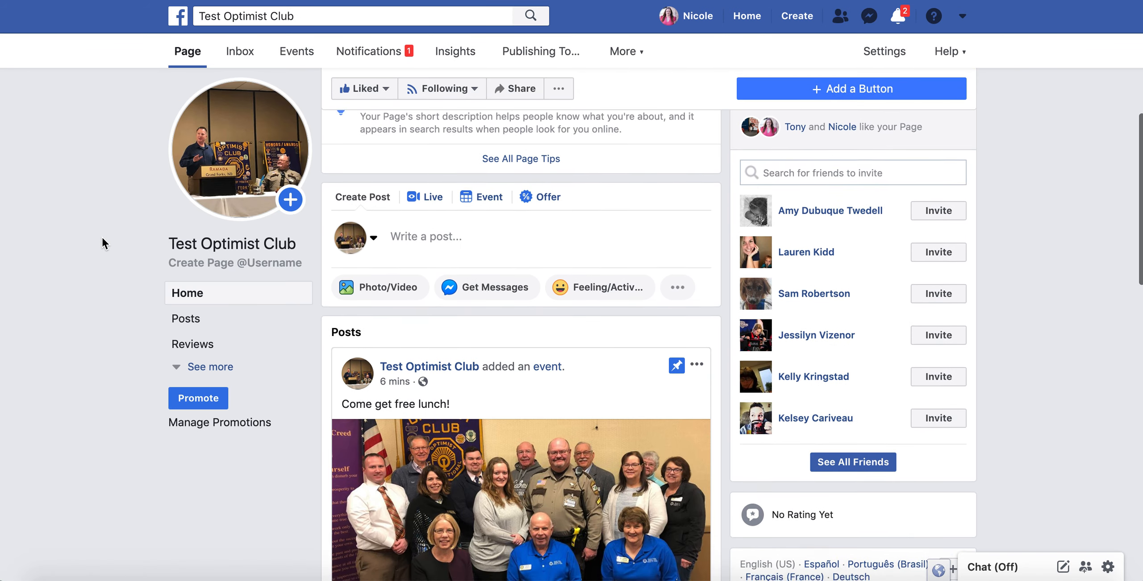
scroll(102, 238, "down", 9)
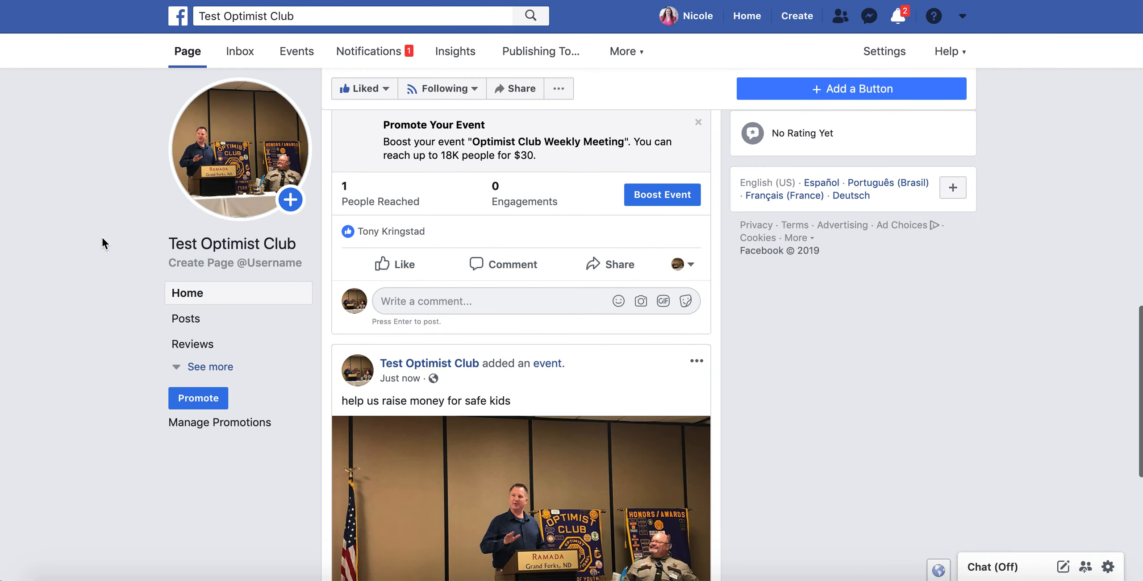
scroll(102, 238, "up", 6)
scroll(102, 238, "up", 3)
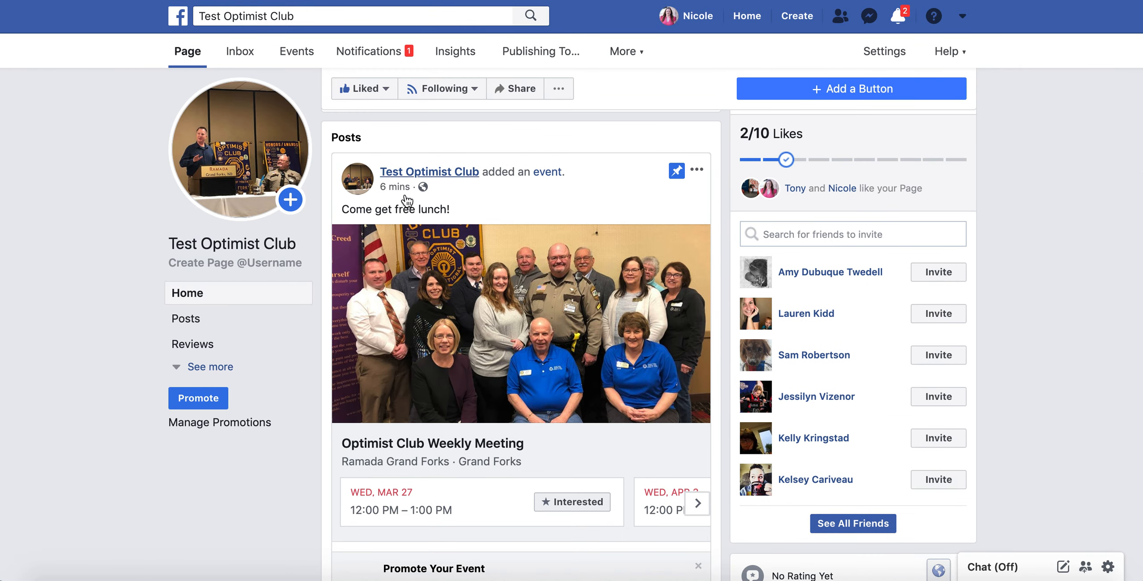
scroll(575, 417, "down", 9)
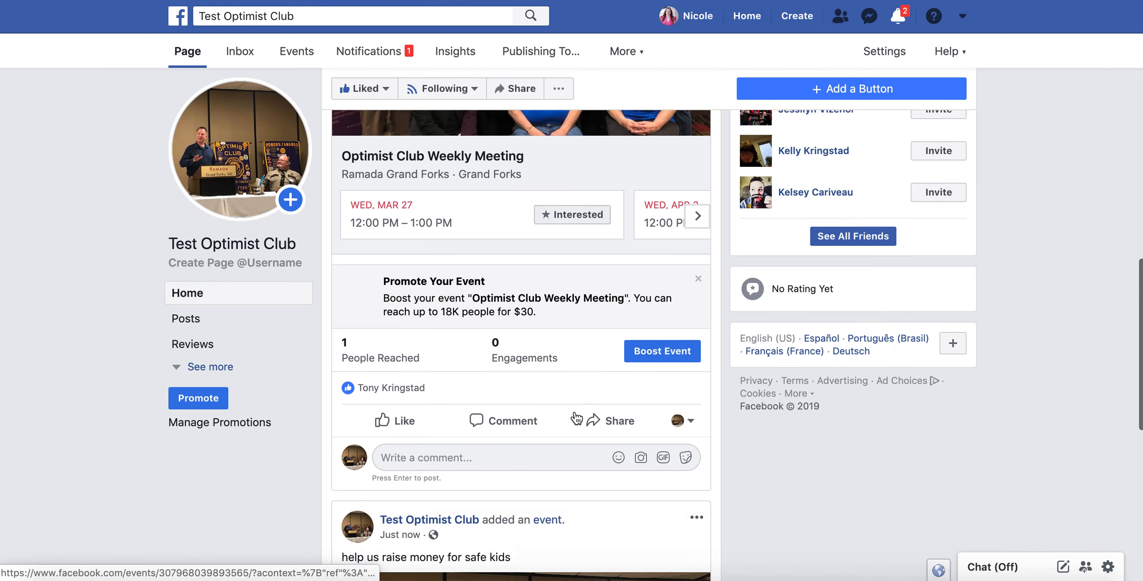
scroll(576, 418, "down", 3)
scroll(575, 417, "up", 2)
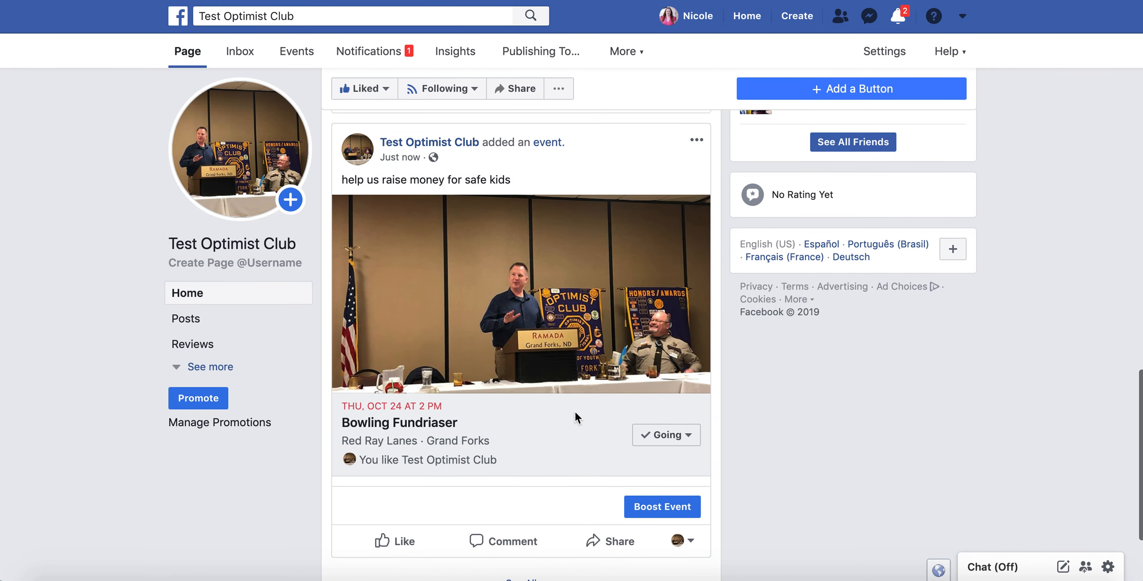